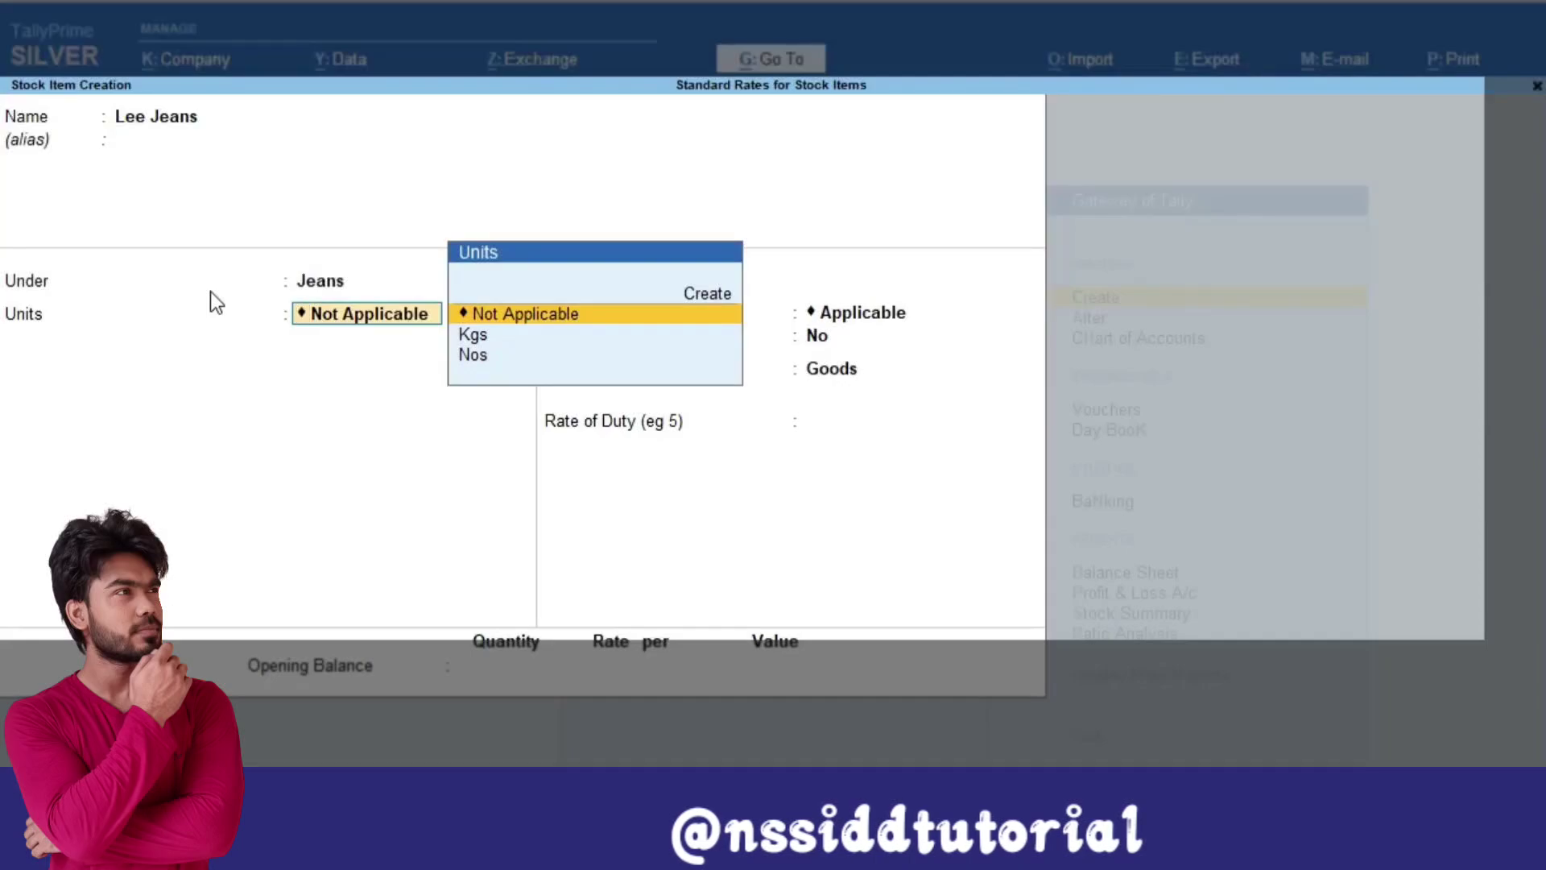
Set the unit of measurement for the Lee Jeans stock item to Nos.
key(Down)
key(Down)
key(Return)
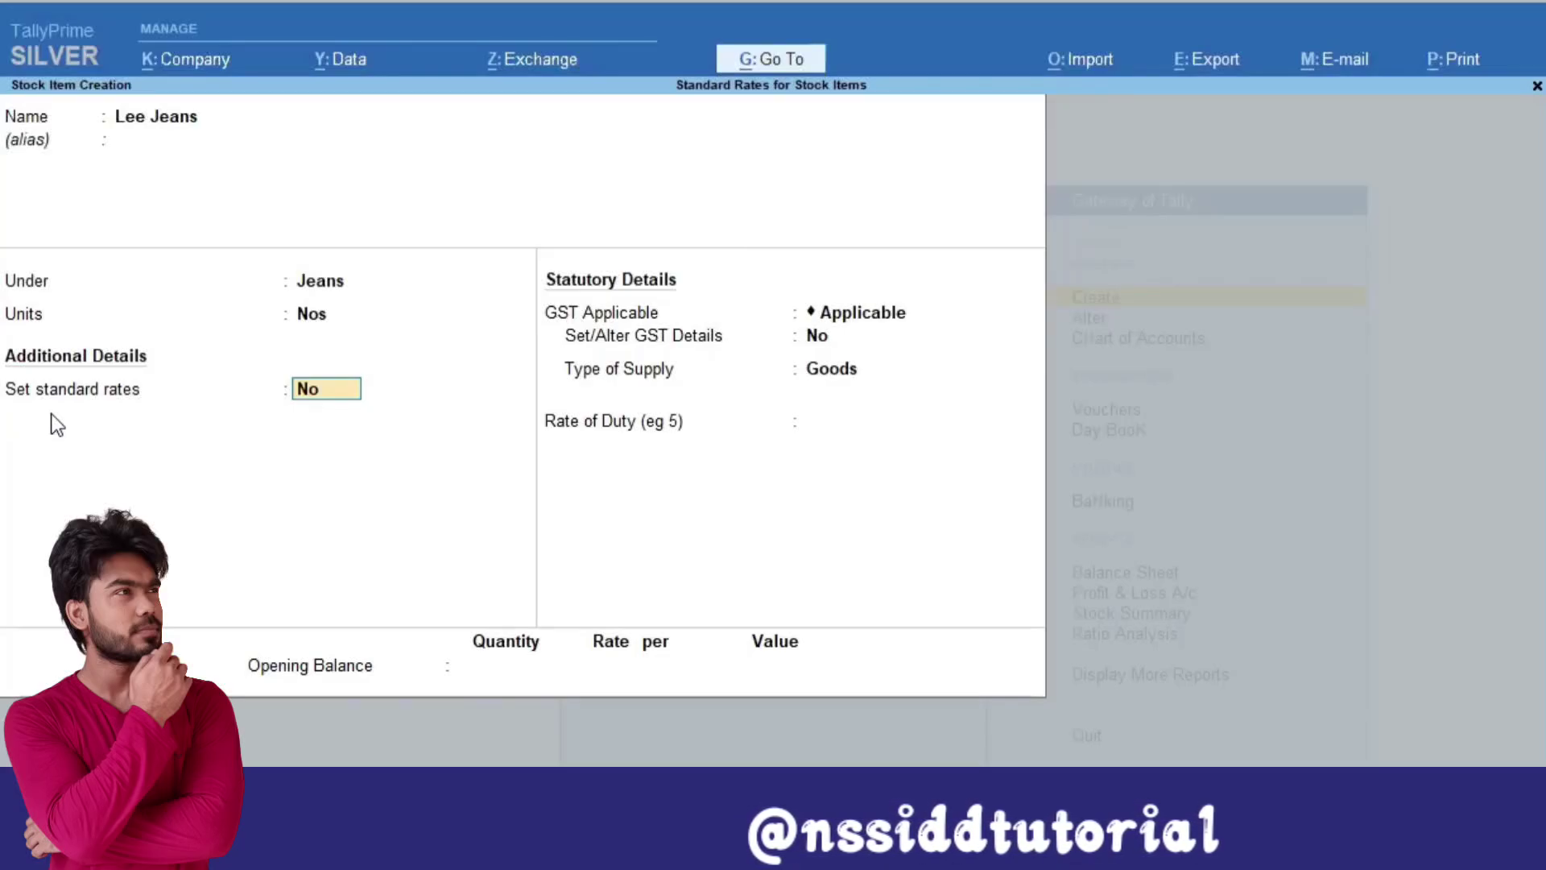
Configure stock item creation to show more configurations but not all, keeping Provide Standard Buying and Selling Rates at Yes.
key(F12)
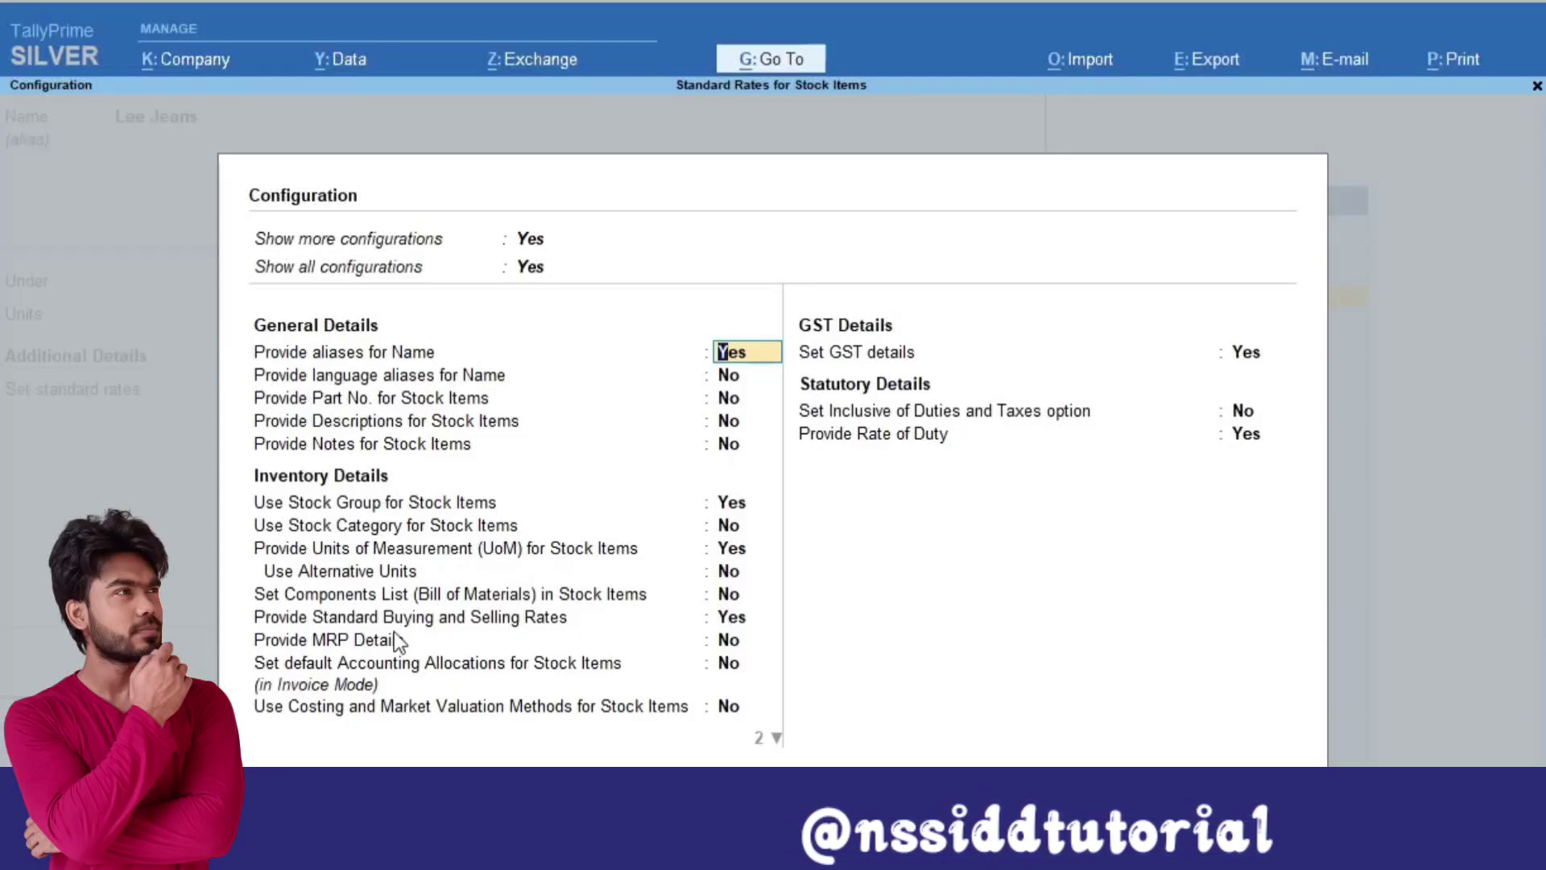
click(535, 268)
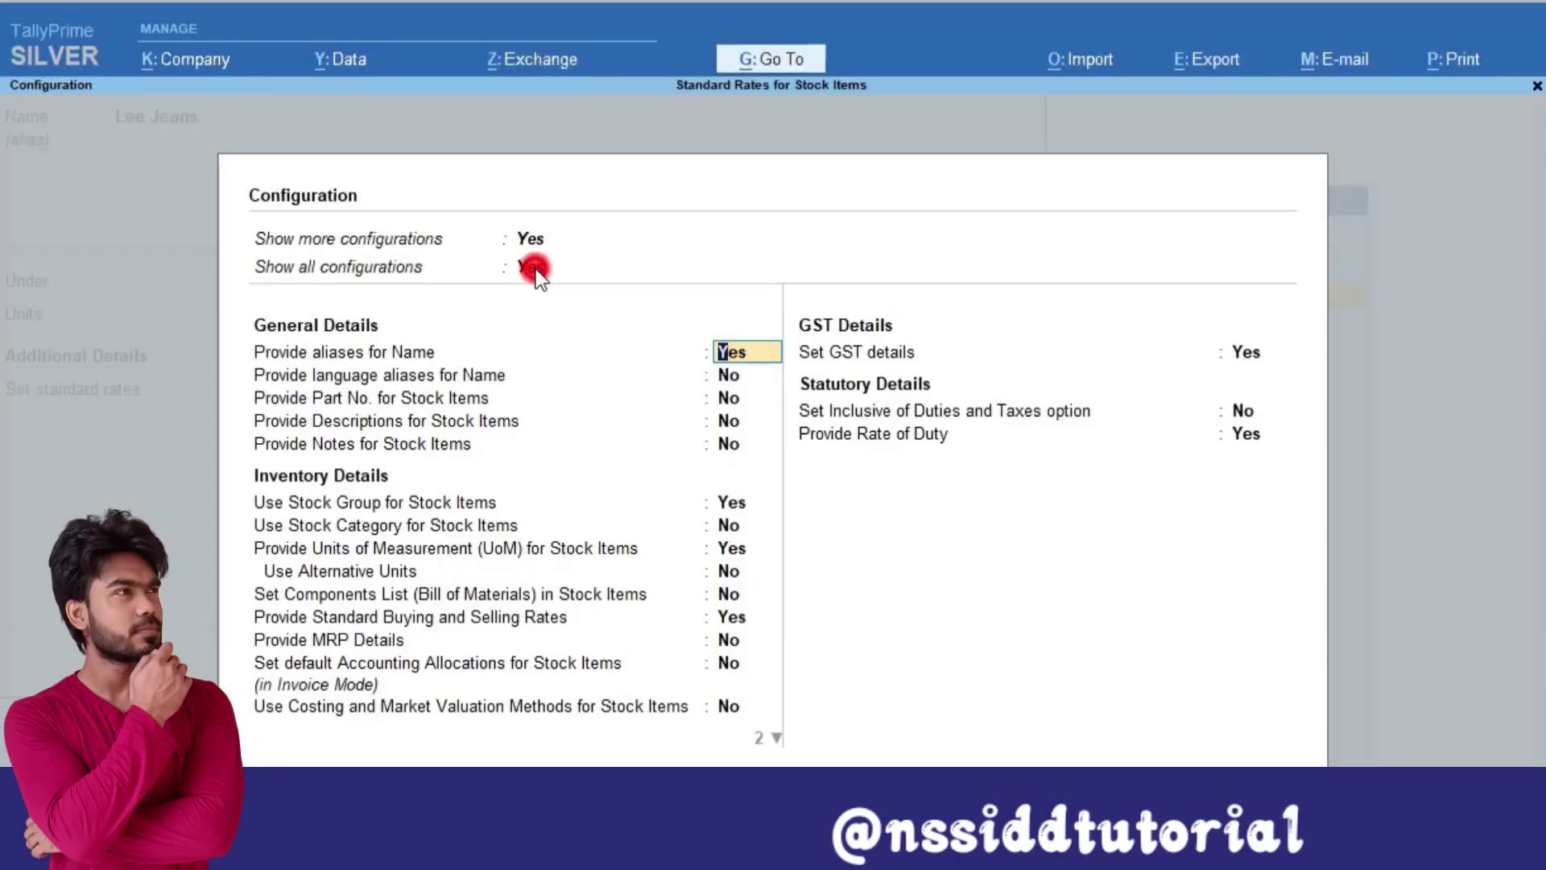
click(532, 238)
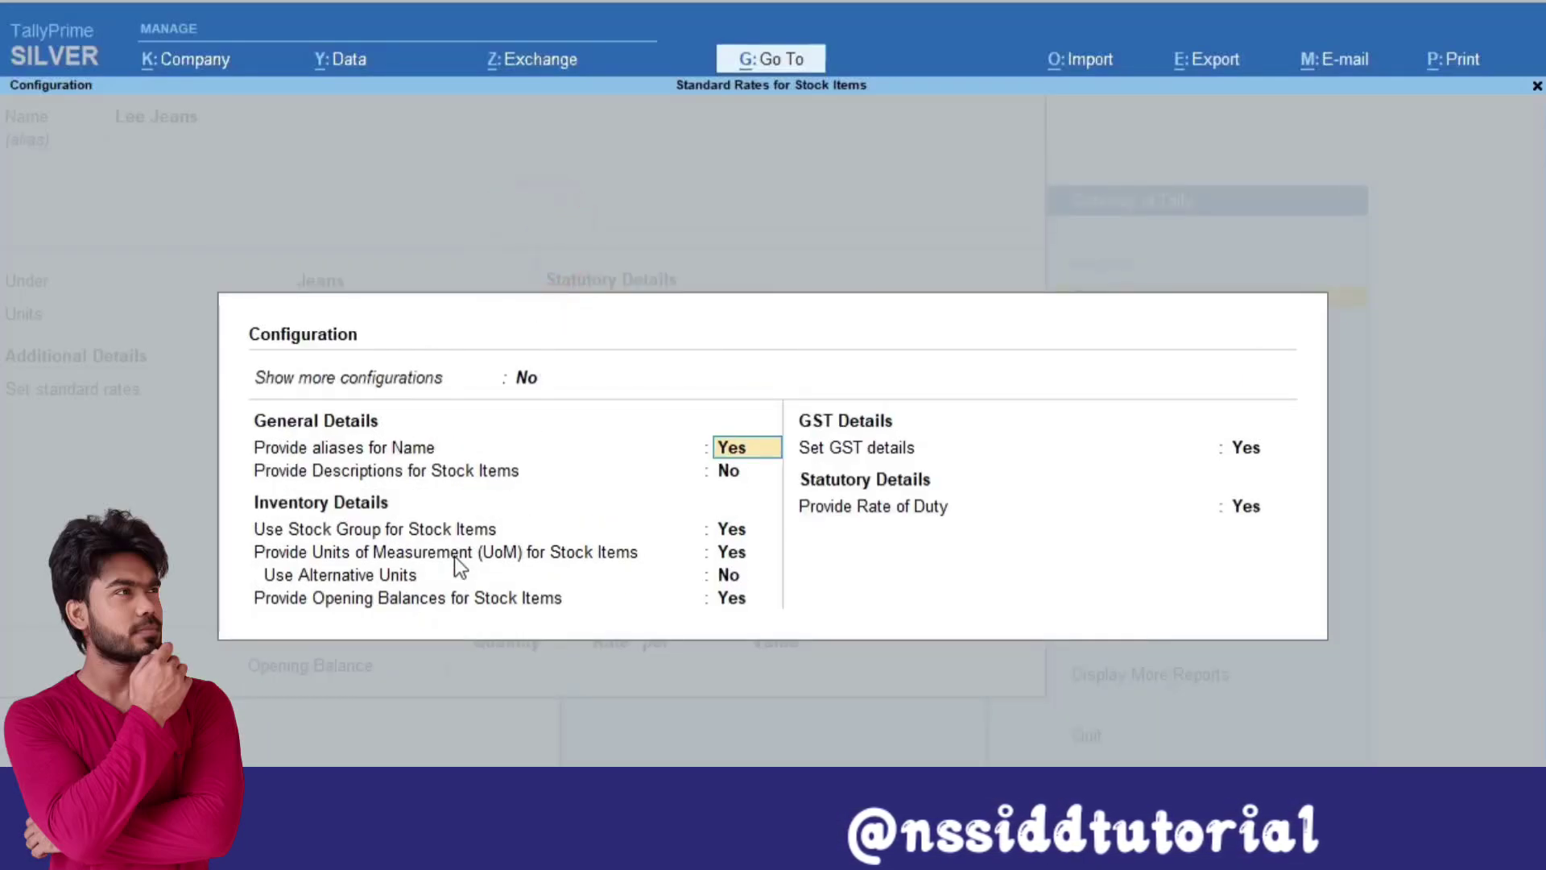
click(519, 379)
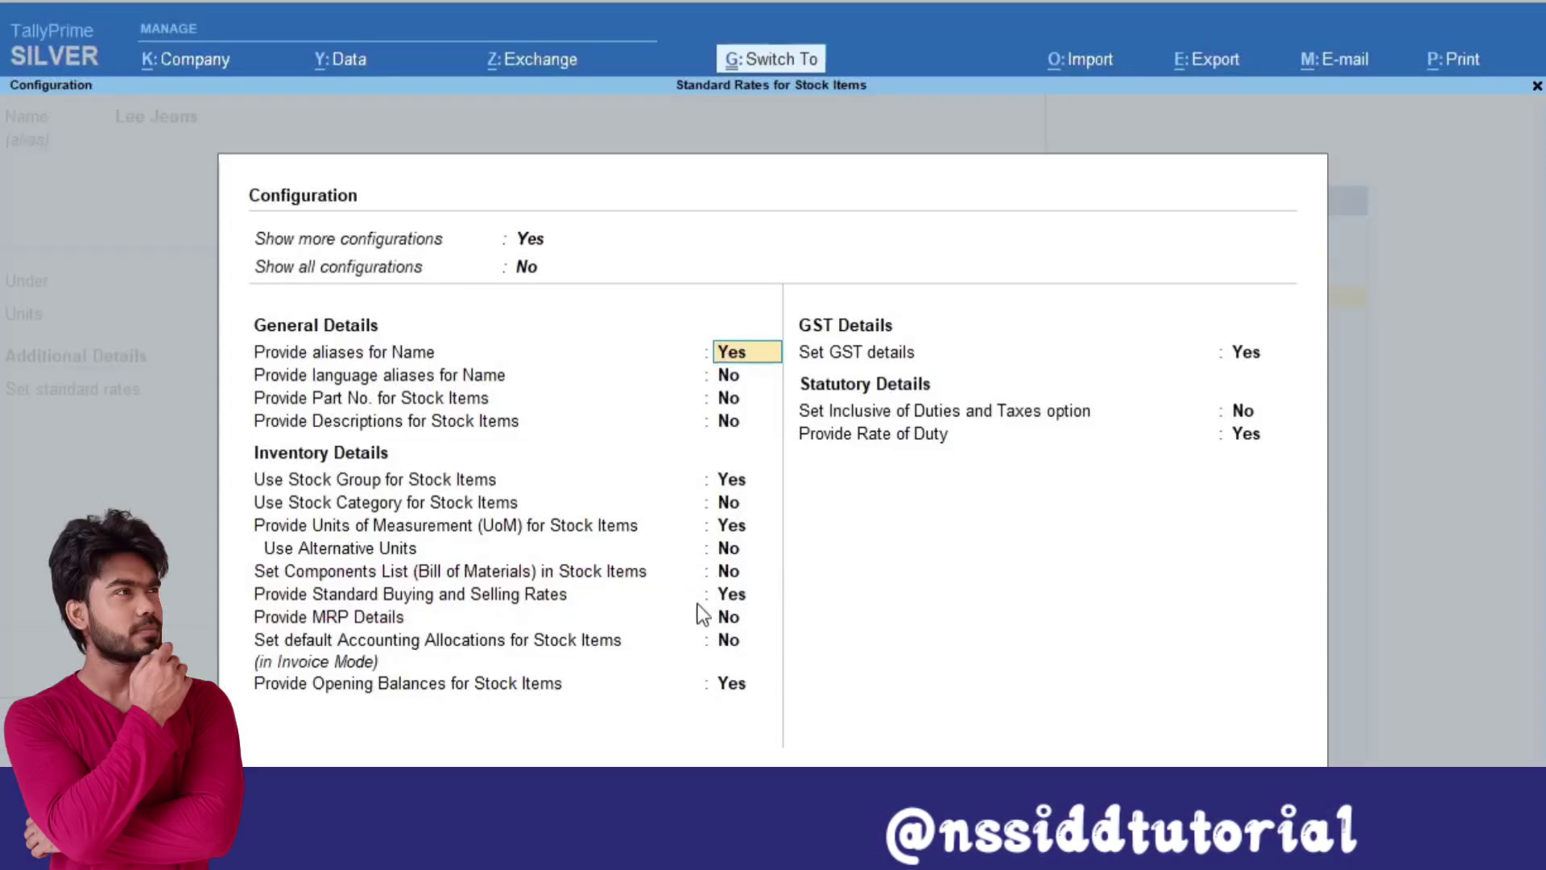
key(ctrl+a)
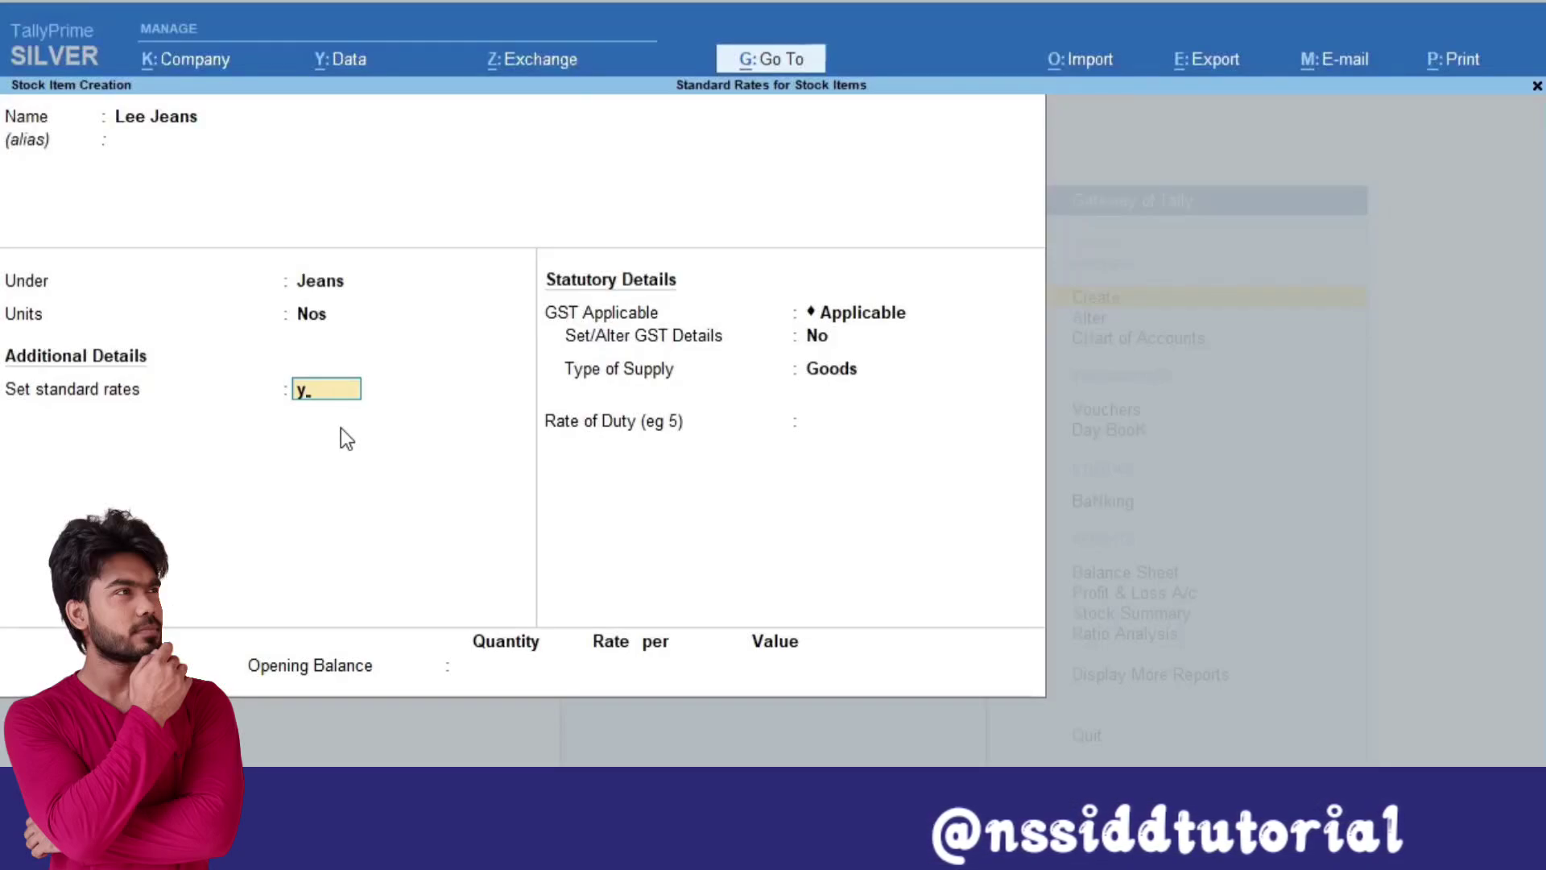
Enable standard rates for Lee Jeans and enter a standard cost of 200 per Nos applicable from 1-Apr-22.
key(Return)
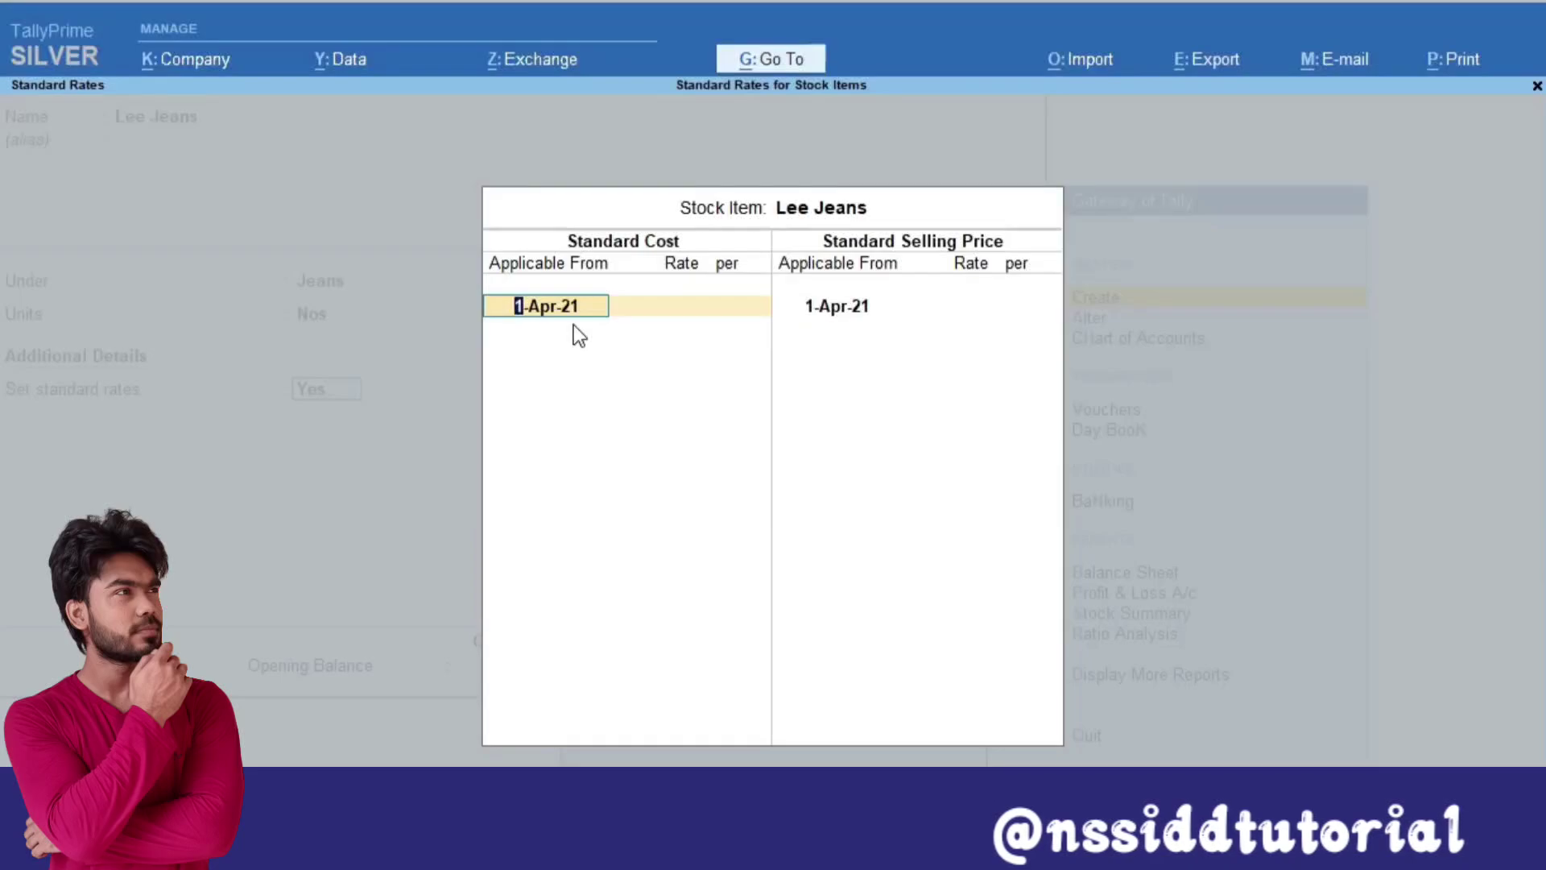
text(1.4.22)
key(Return)
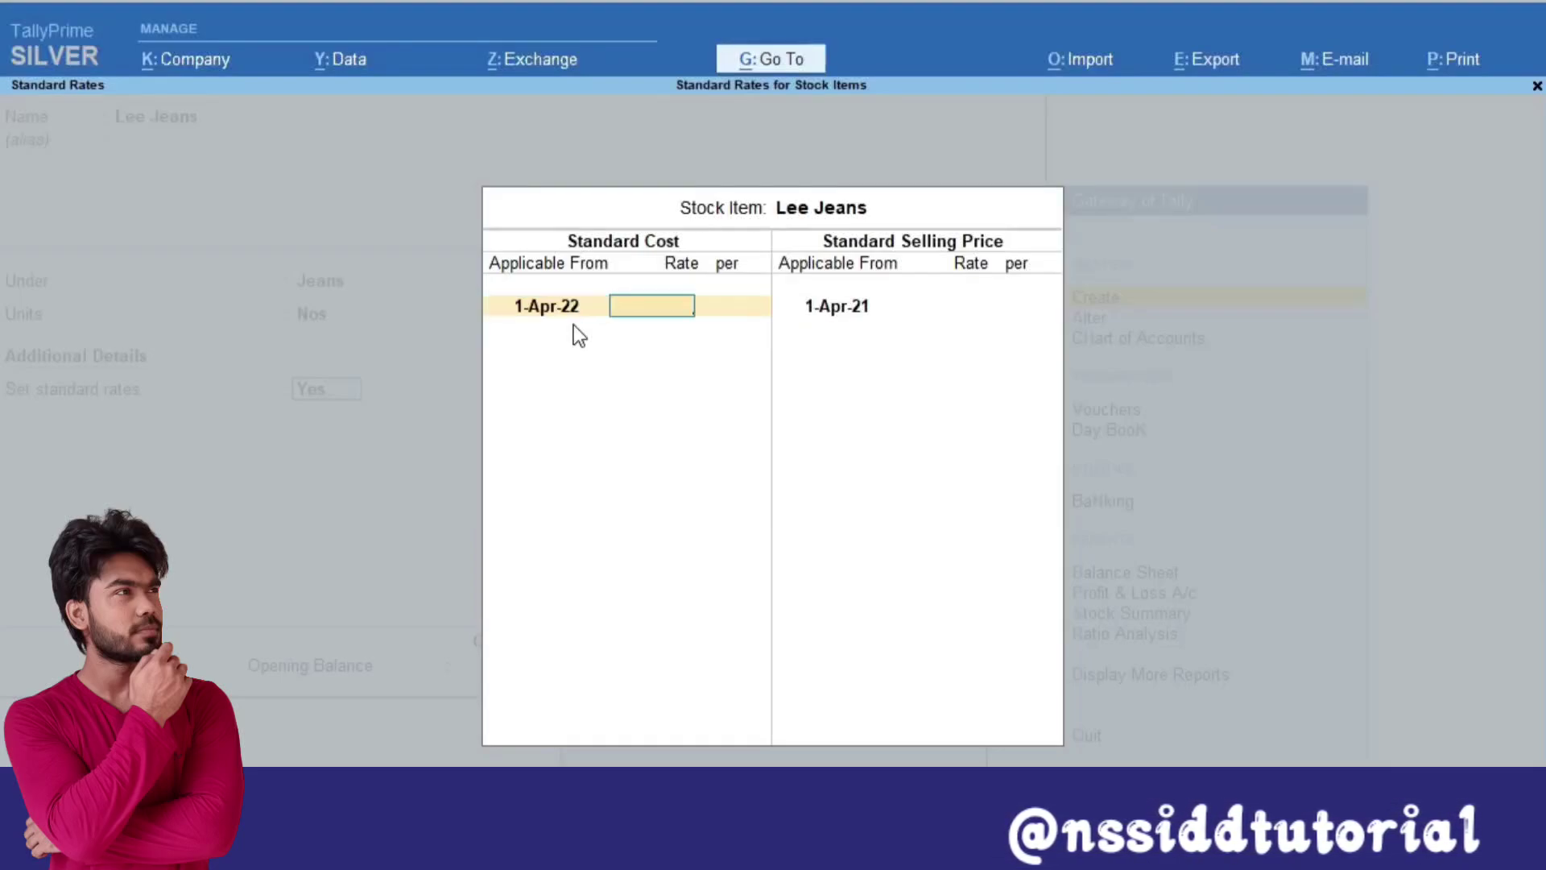
text(200)
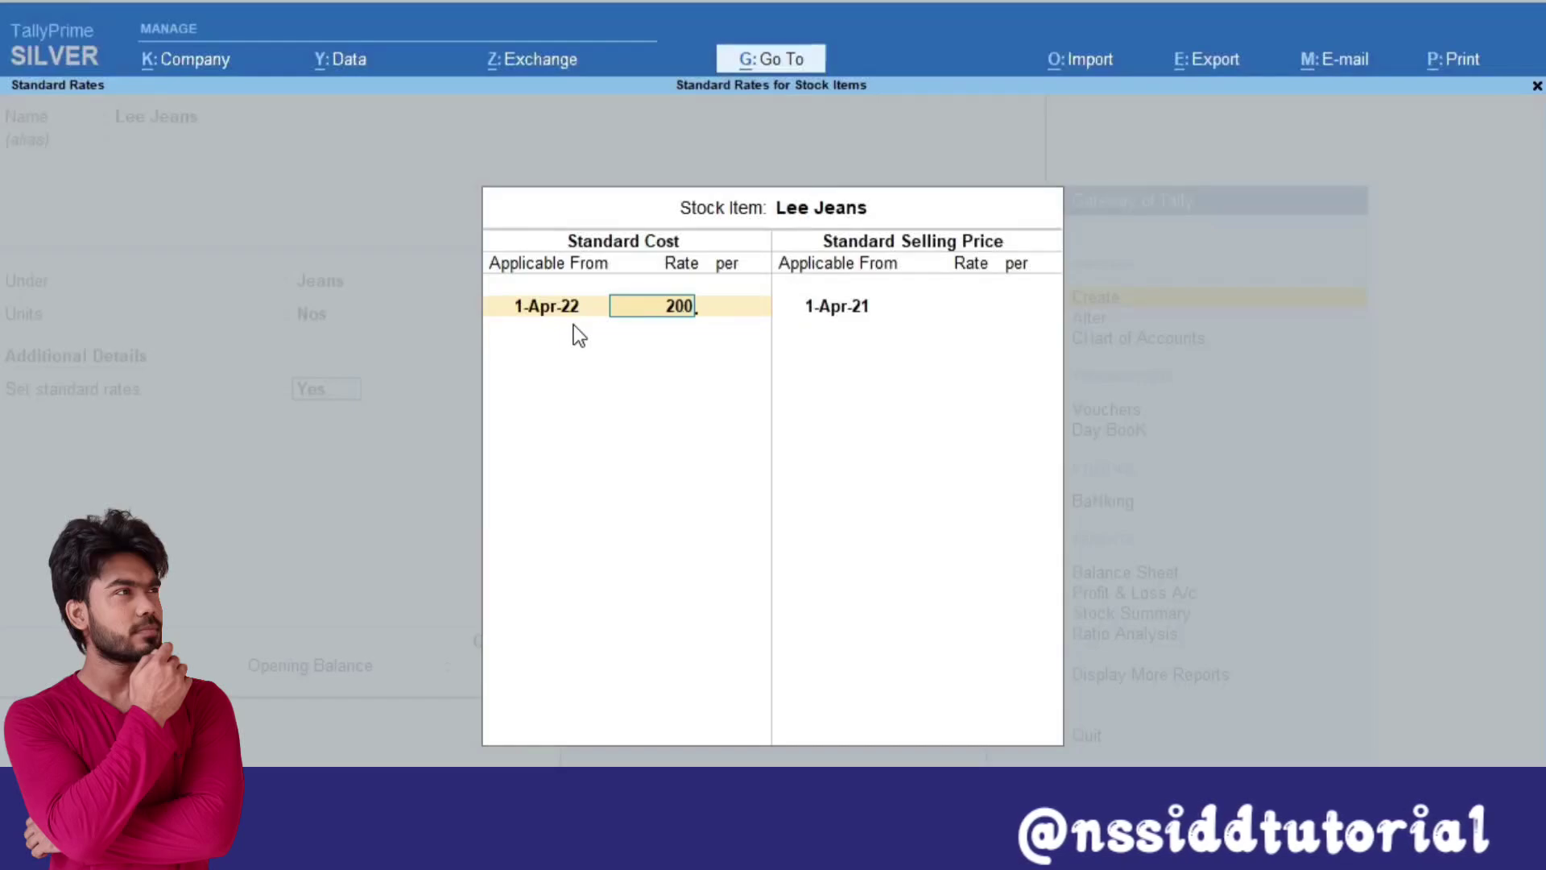
key(Return)
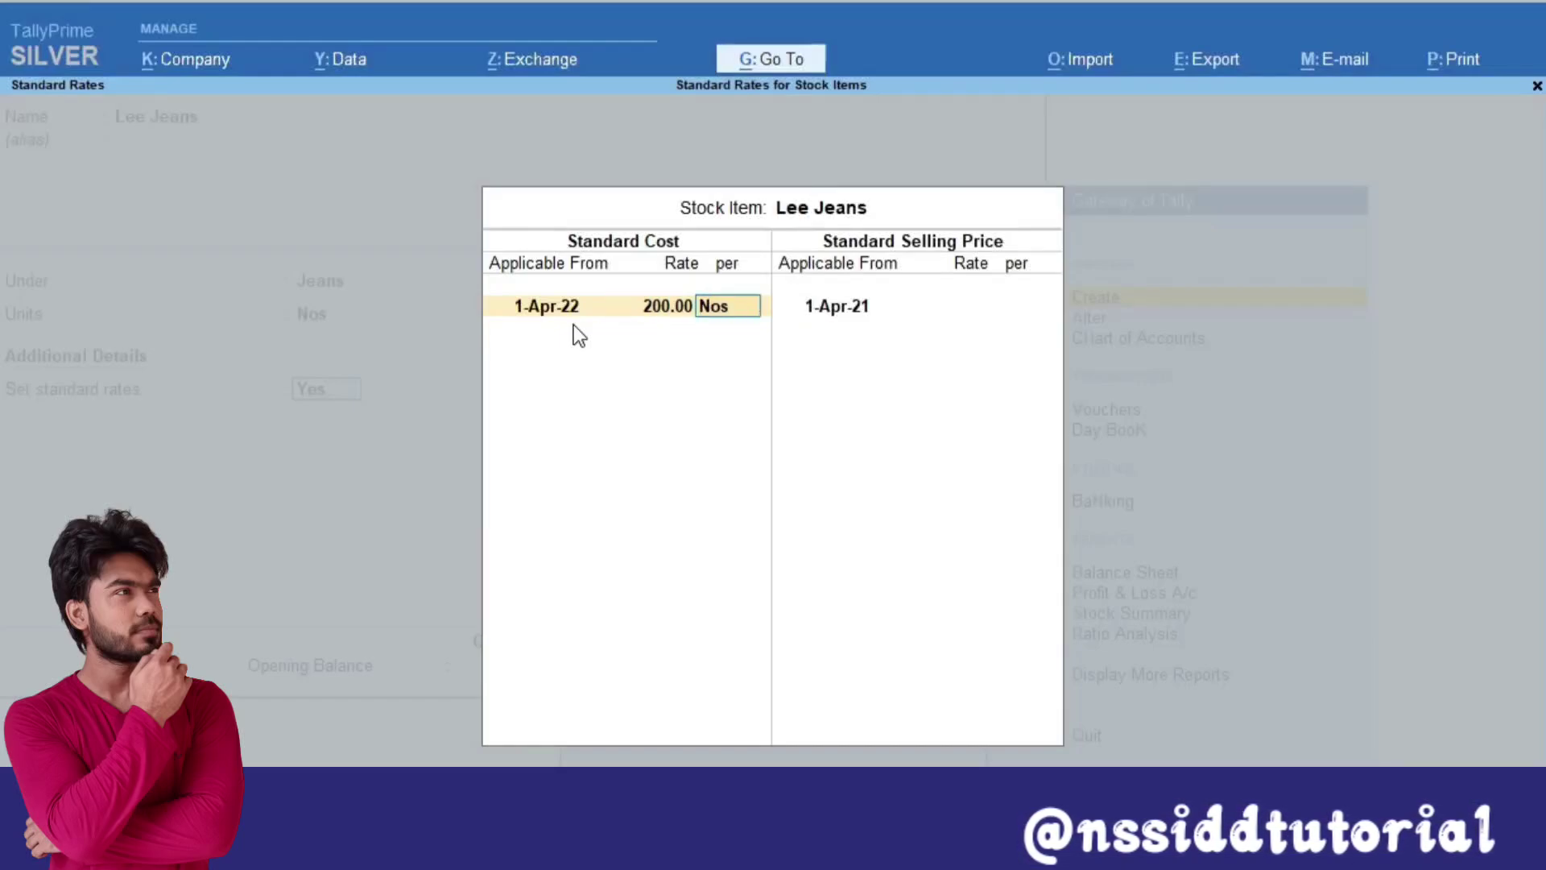
key(Return)
Add a second standard cost of 300 per Nos applicable from 1-May-22 and finish the cost list.
text(1-5)
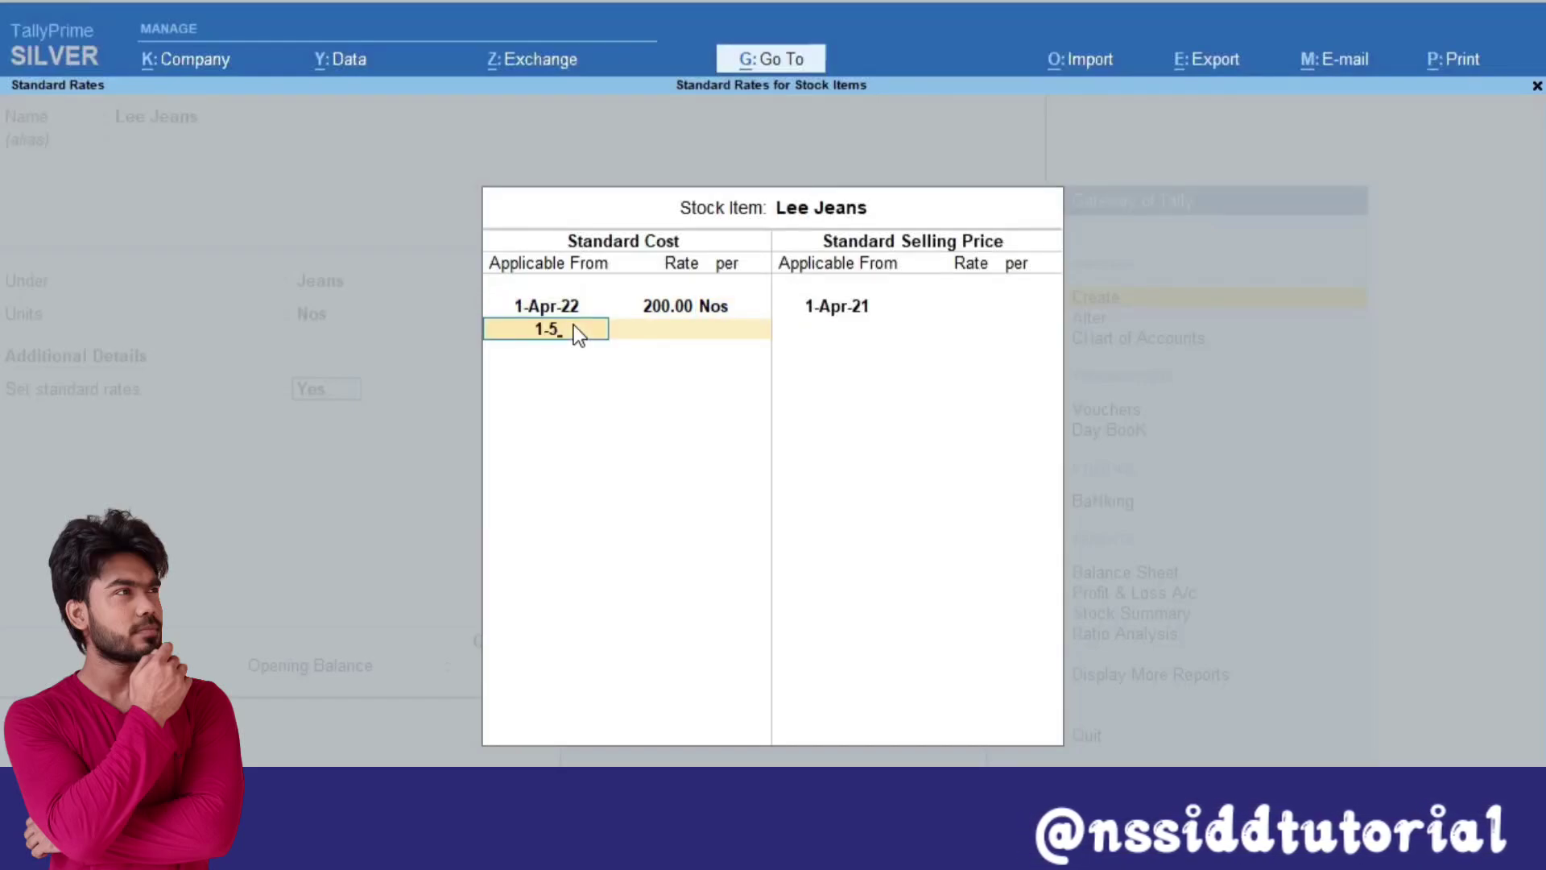
key(Return)
text(300)
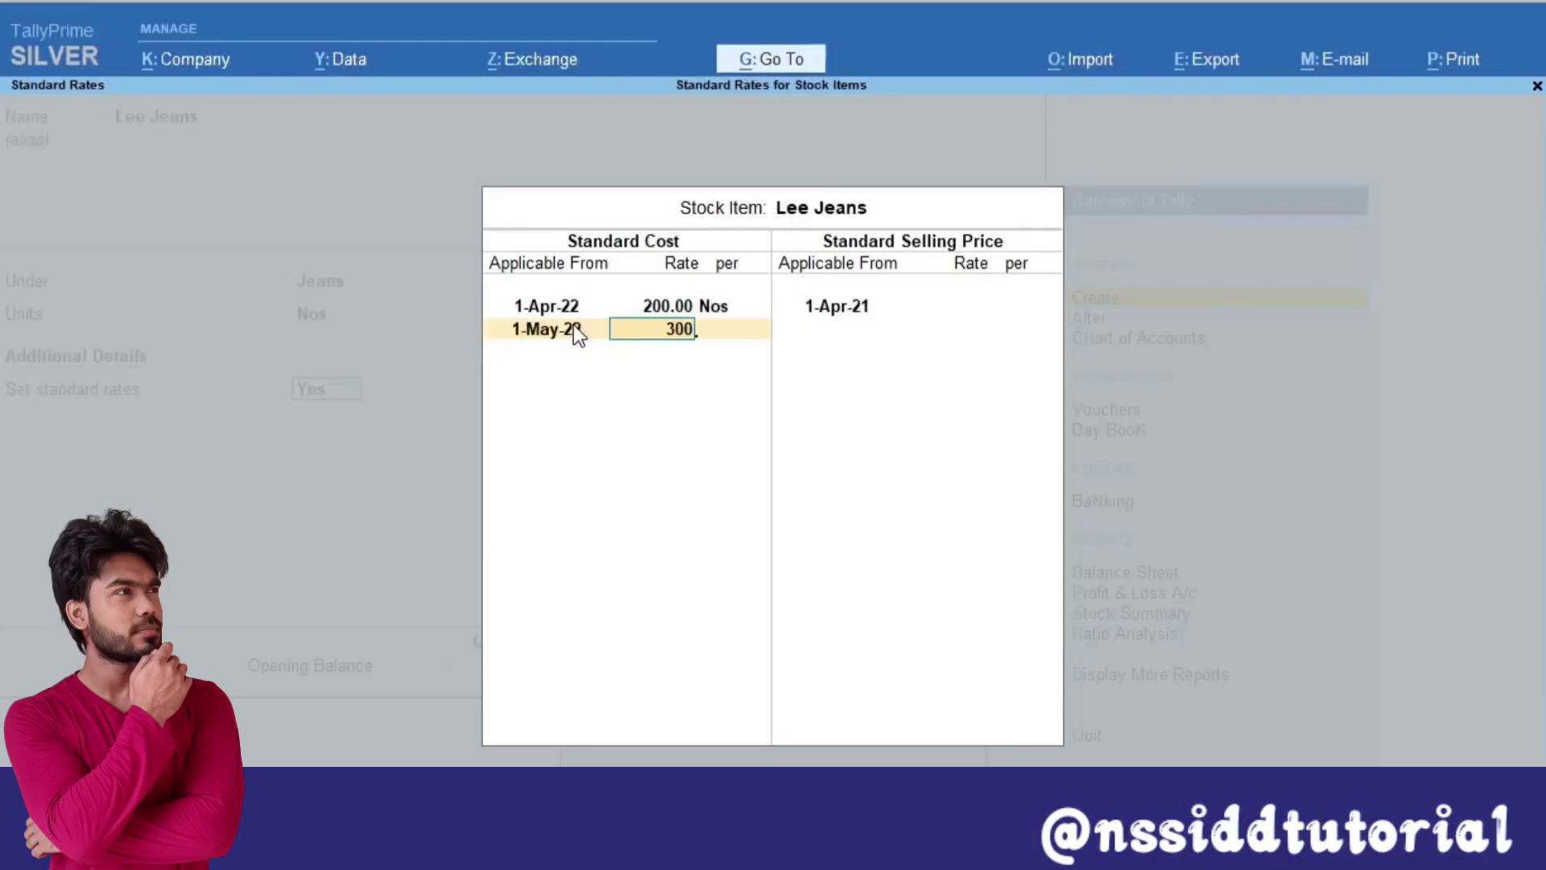
key(Return)
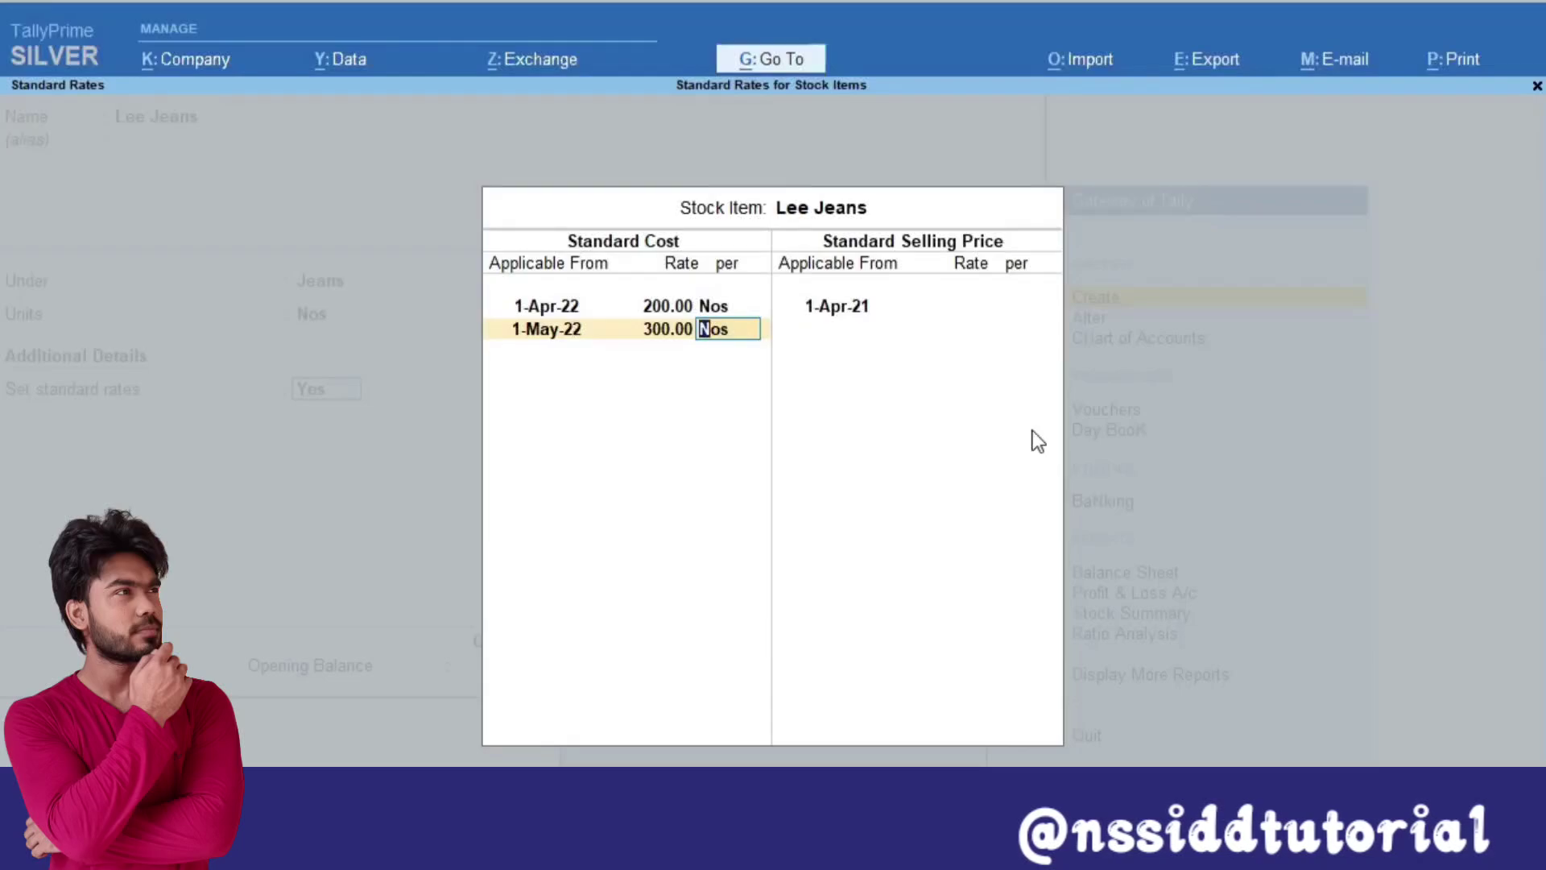
key(Return)
key(Return)
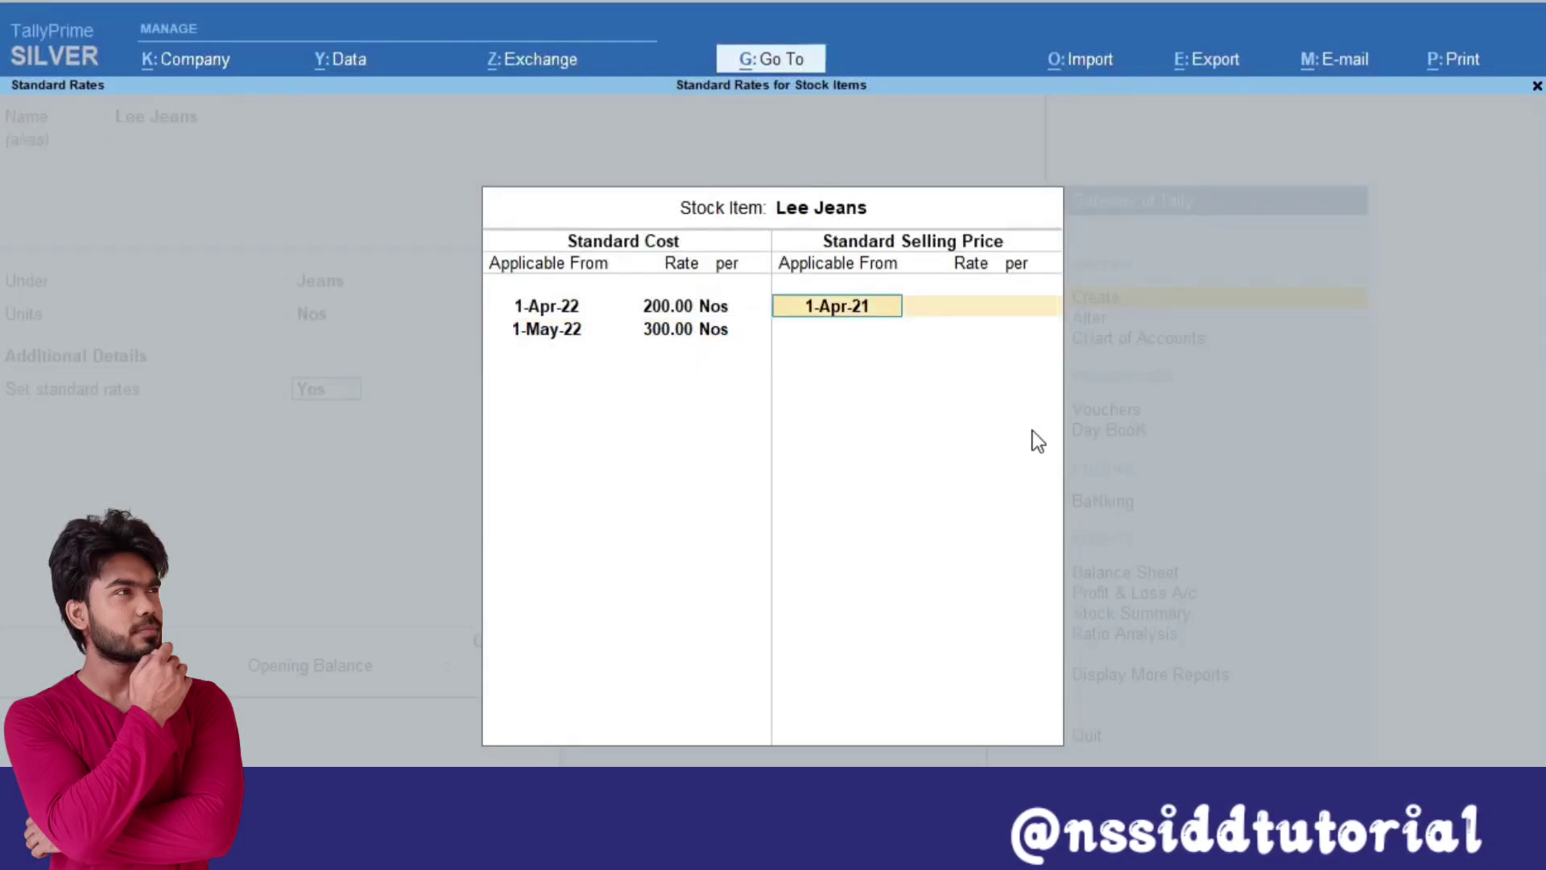
Enter a standard selling price of 300 per Nos for Lee Jeans applicable from 1-Apr-22.
text(1-)
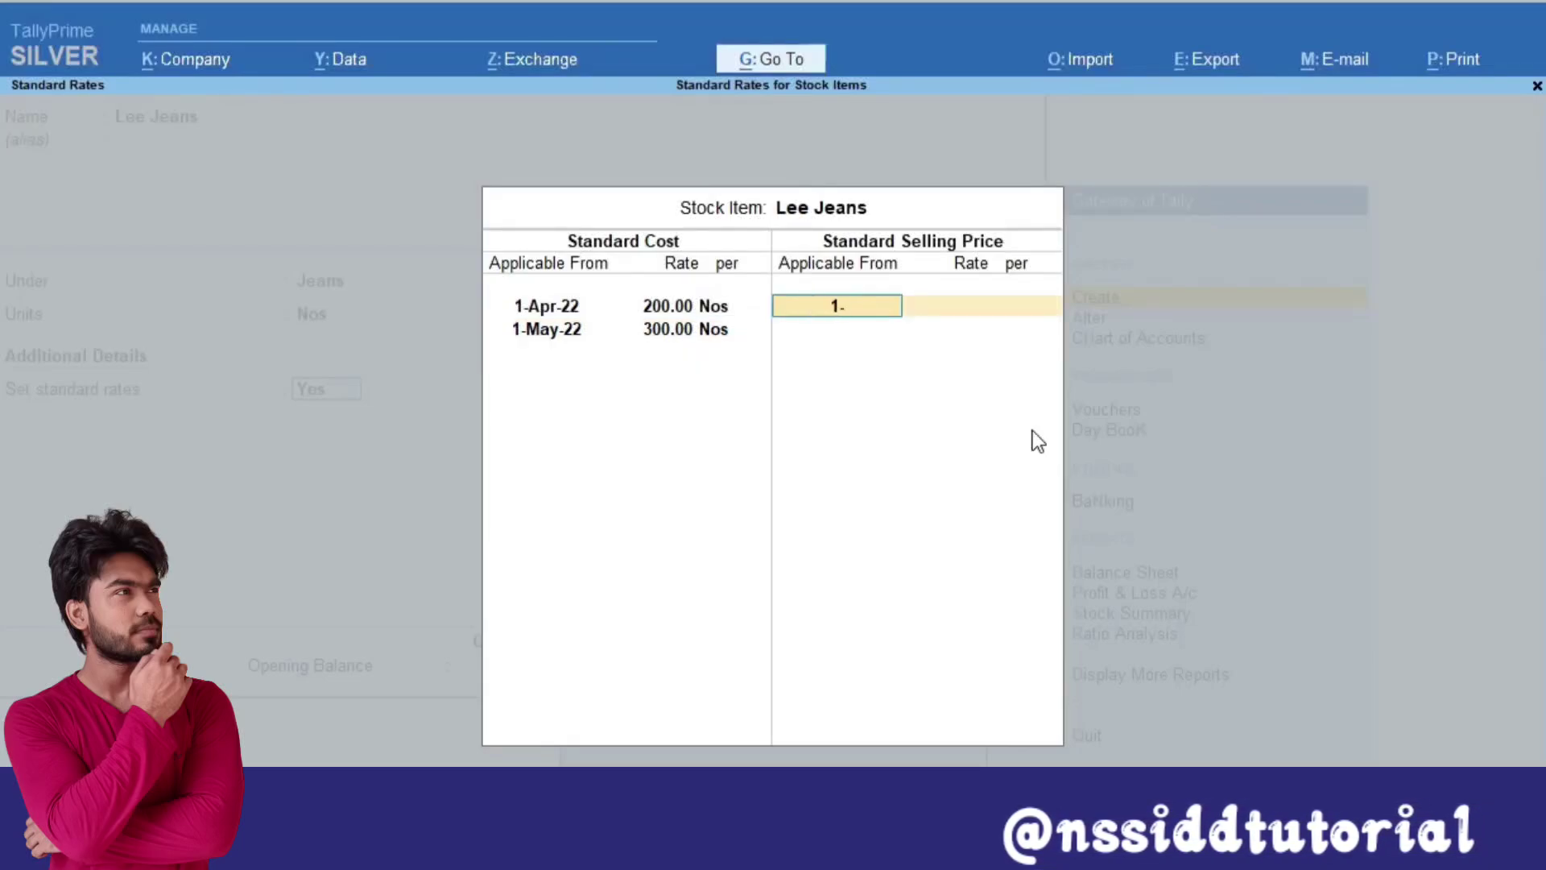
text(4-)
key(Return)
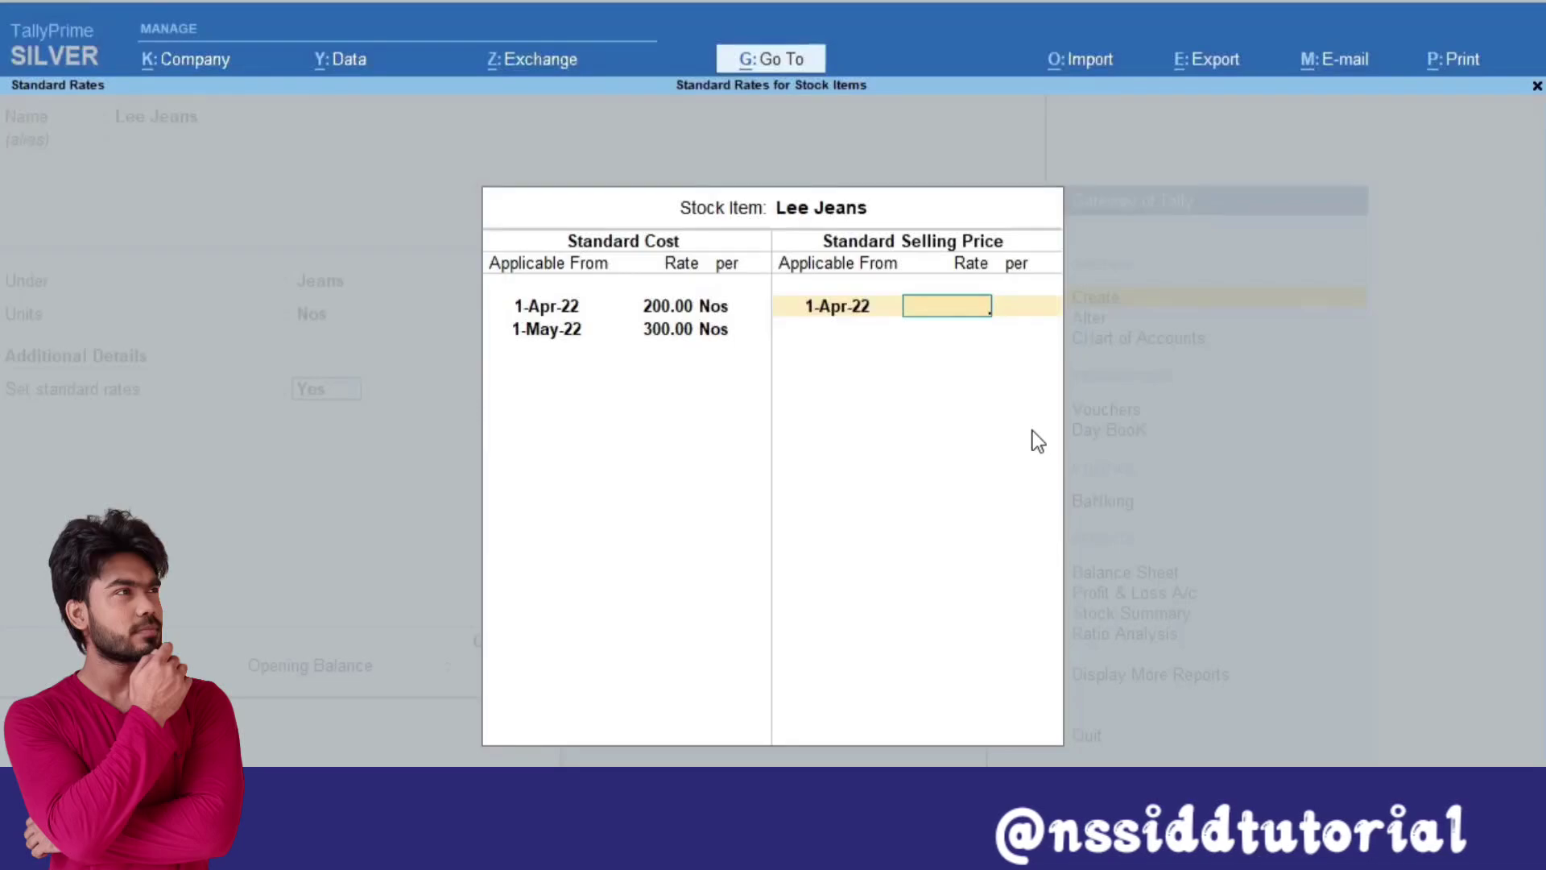
text(300)
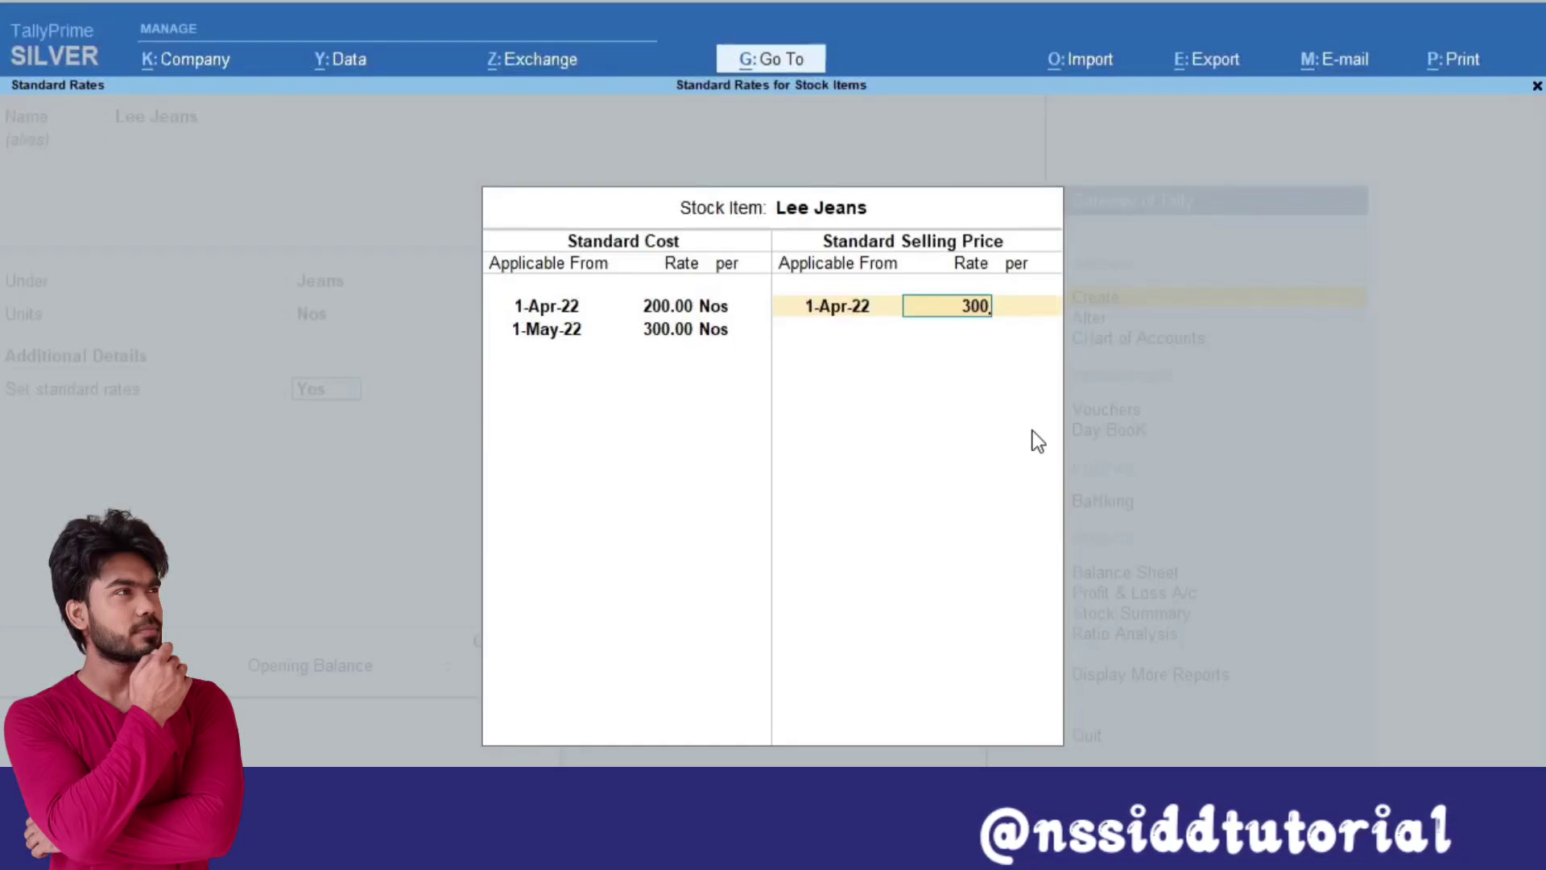
key(Return)
key(Return)
Add a second selling price of 400 per Nos from 1-May-22, accept the standard rates and keep GST as Applicable.
text(1-5)
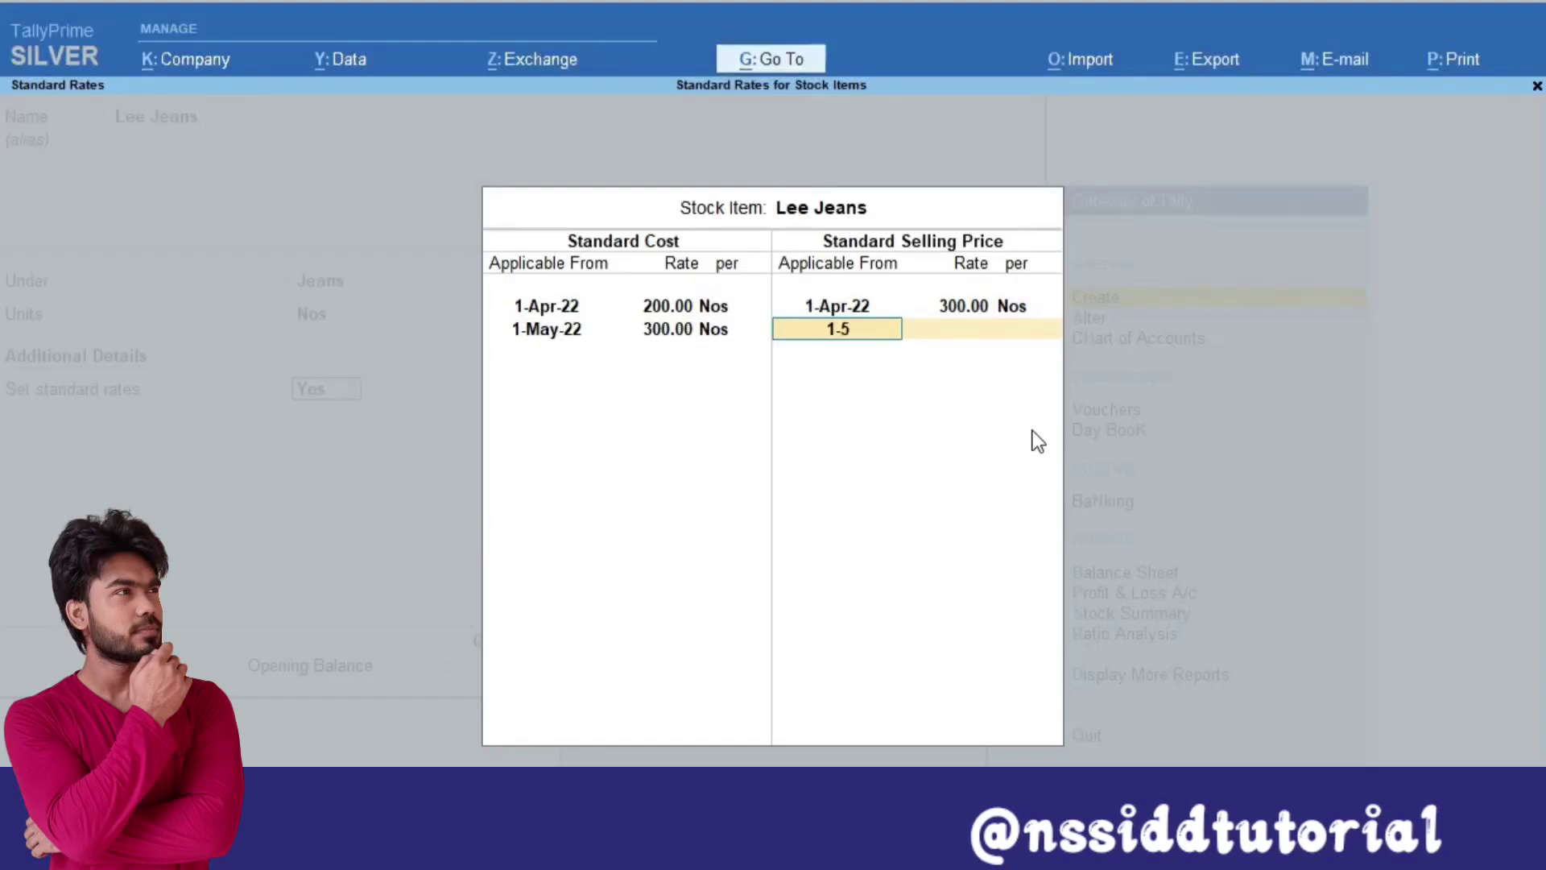
key(Return)
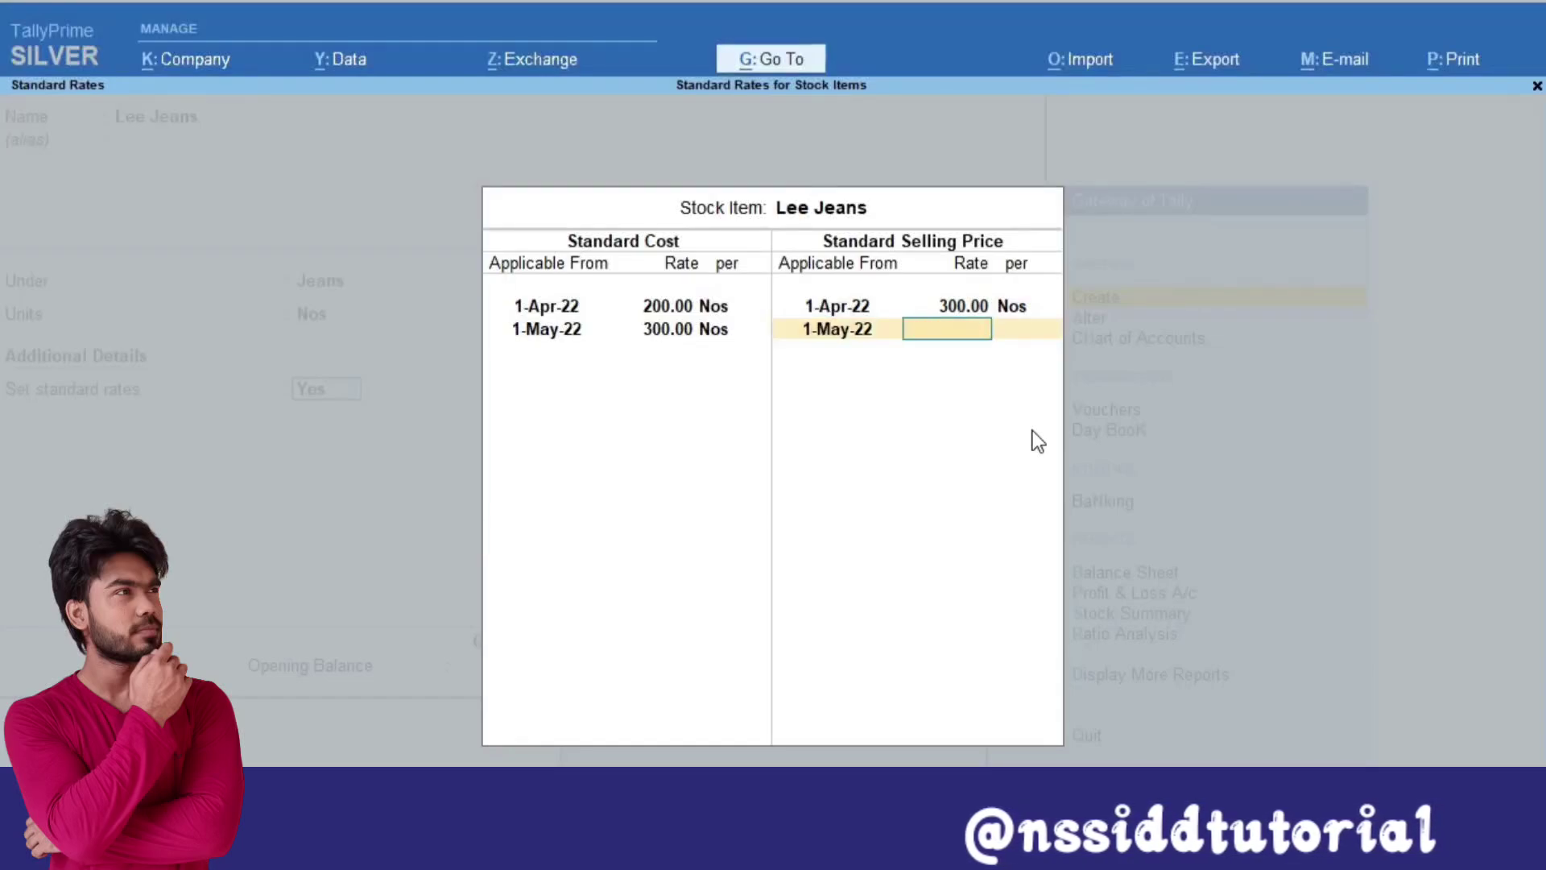
text(400)
key(Return)
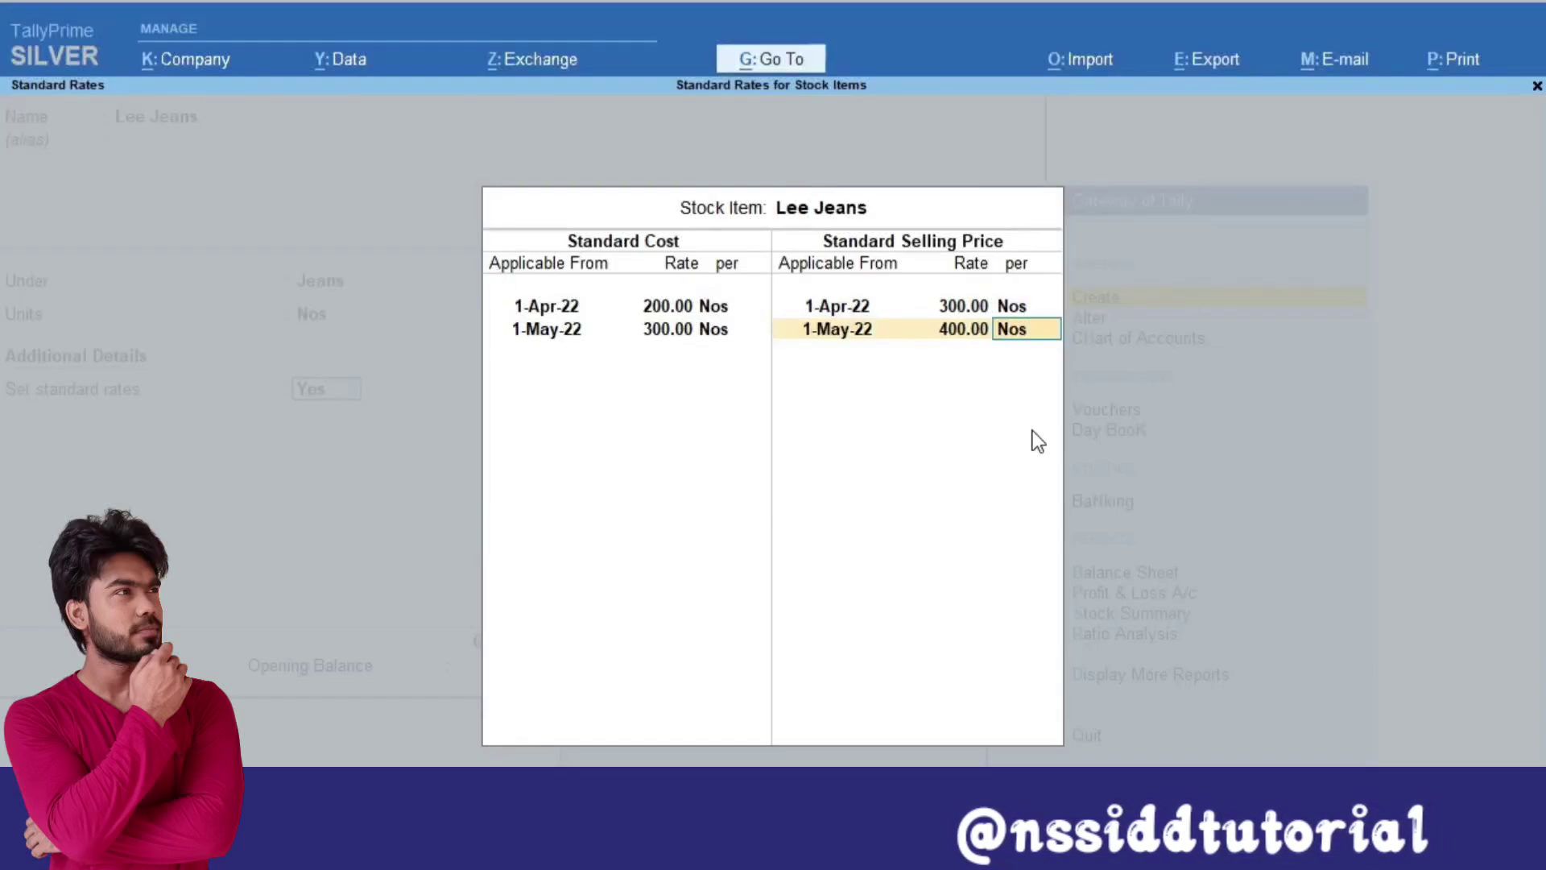
key(Return)
key(Return)
key(Return)
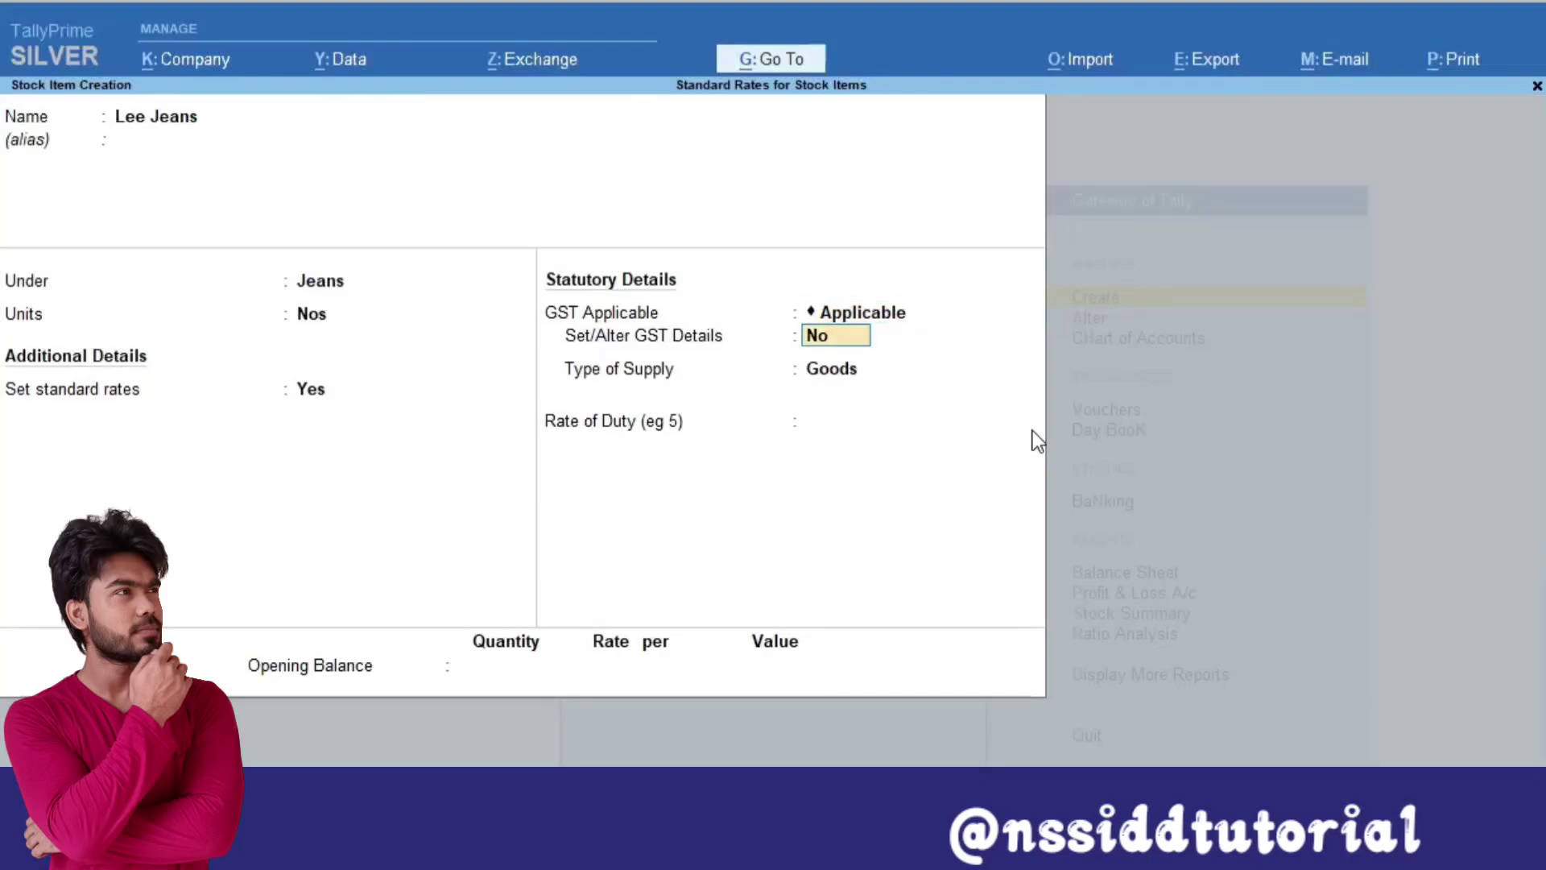
Turn on Set/Alter GST Details for Lee Jeans and set its taxability to Taxable, leaving the HSN/SAC details blank.
text(y)
key(Return)
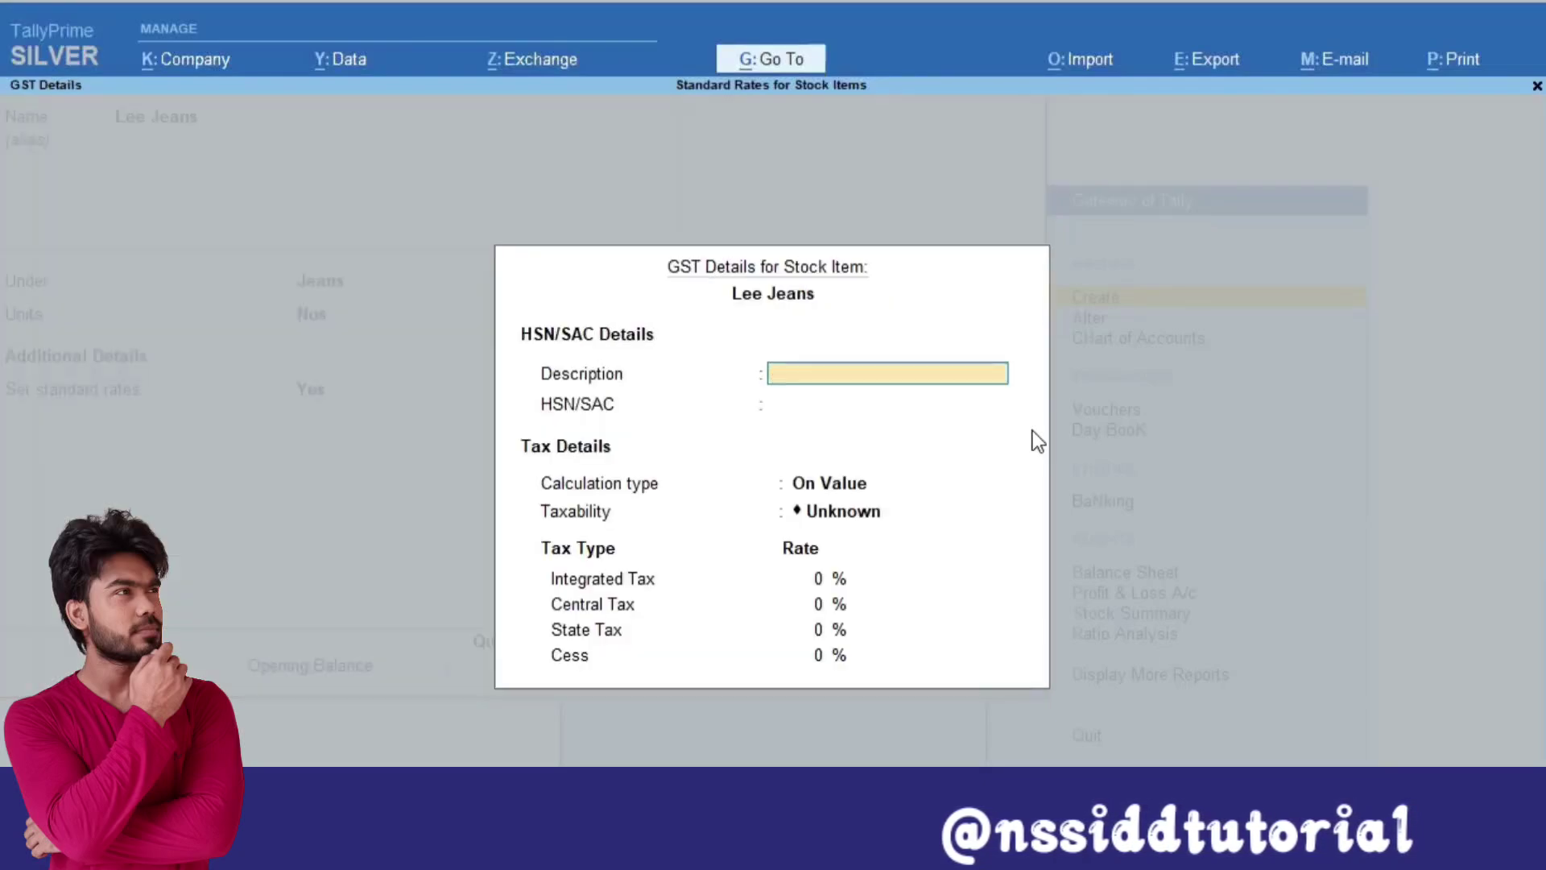
key(Return)
key(Return)
key(Return)
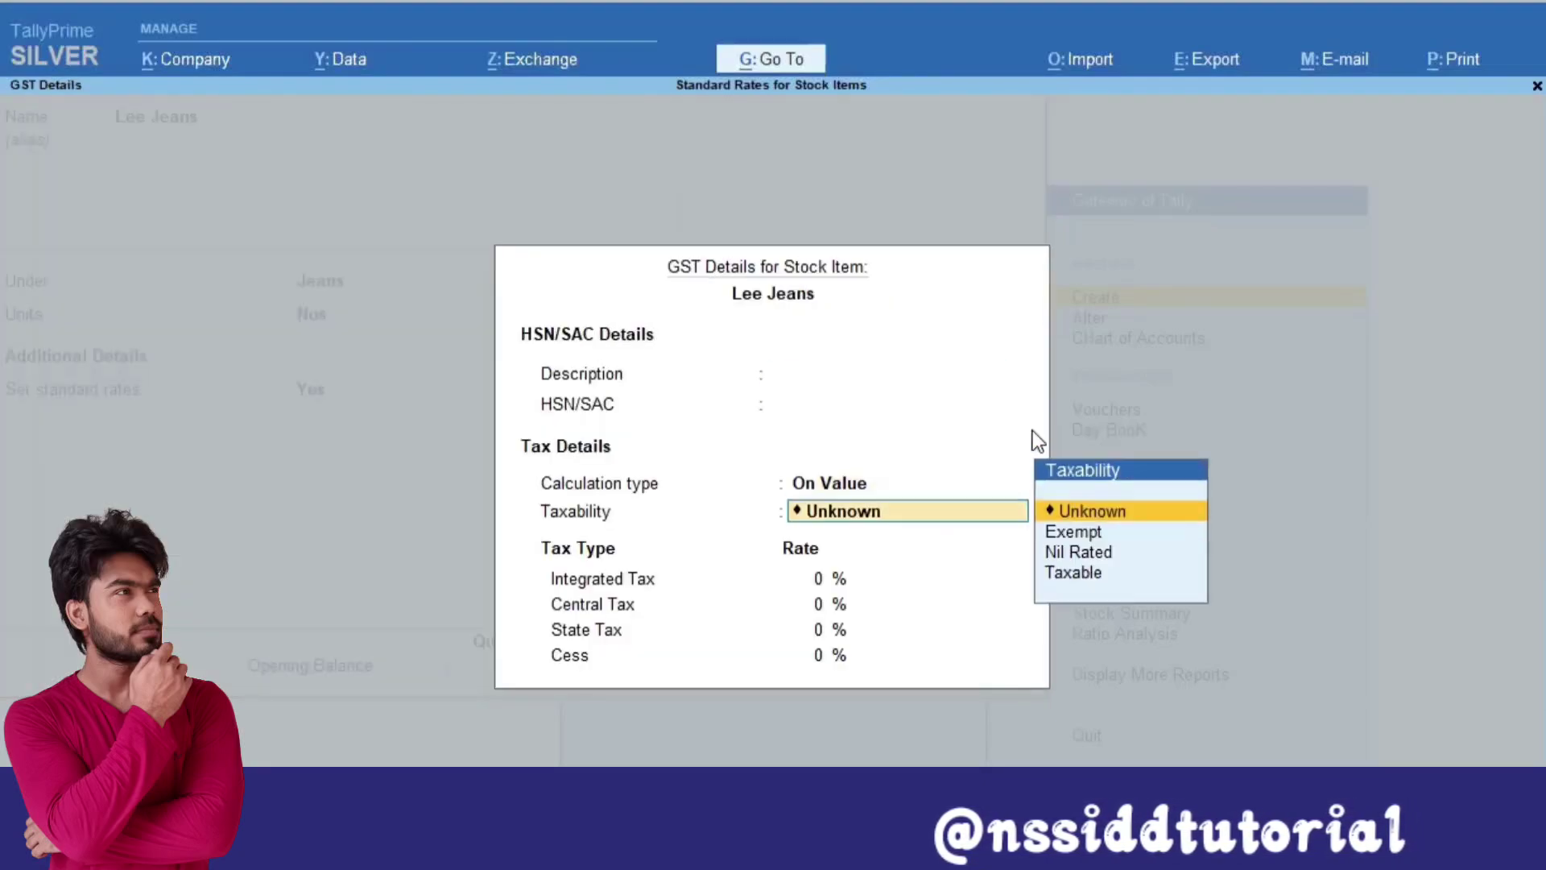
key(Down)
key(Down)
key(Return)
Set the integrated tax rate to 18% and accept the GST details.
text(18)
key(Return)
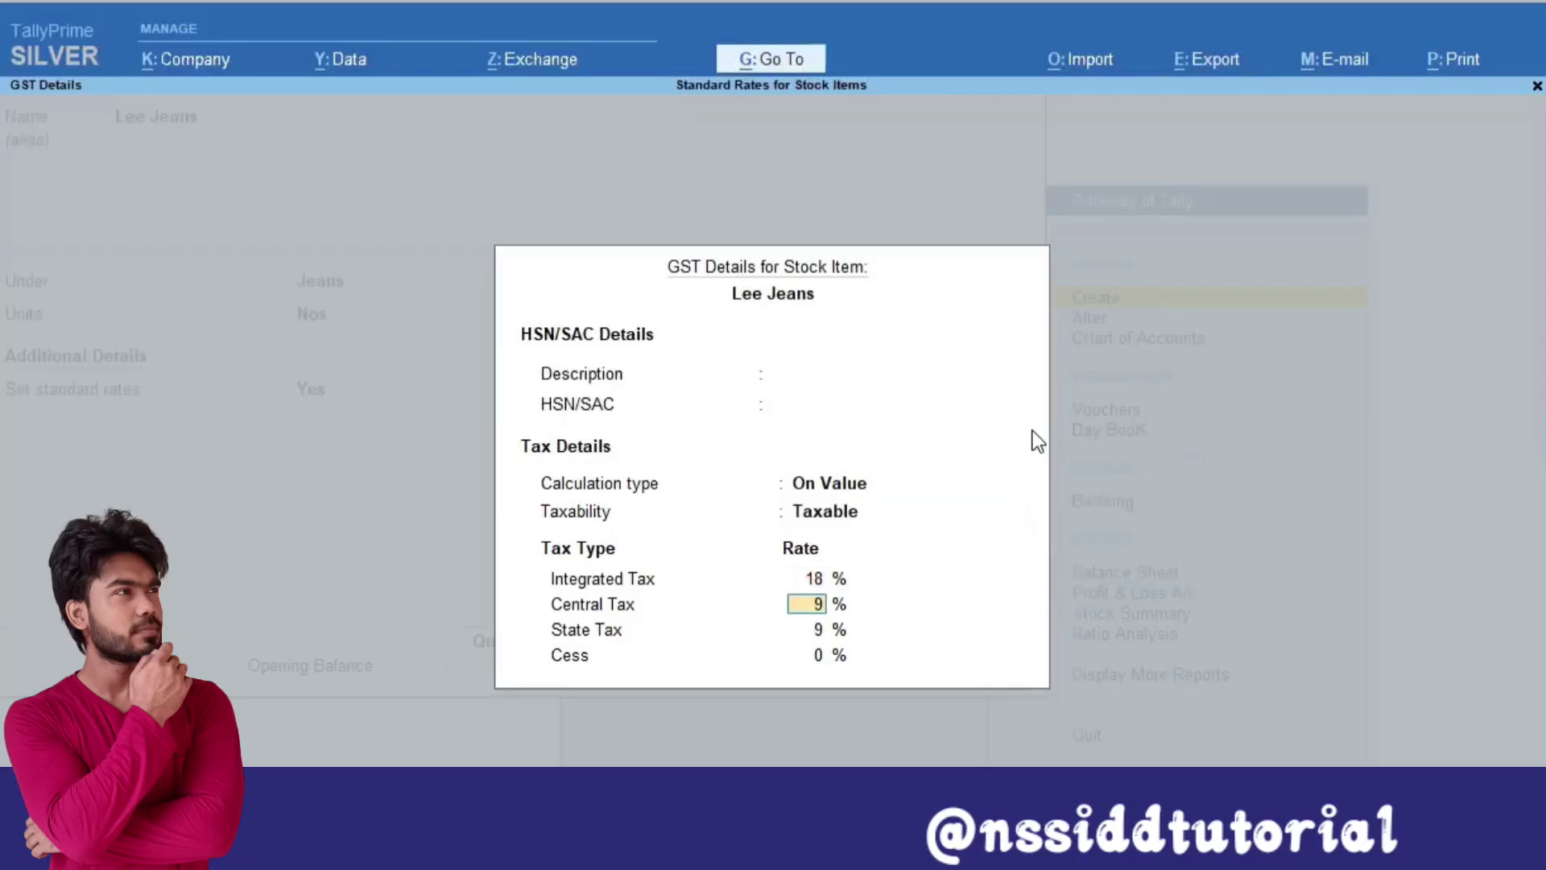
key(Return)
key(Return)
key(Return)
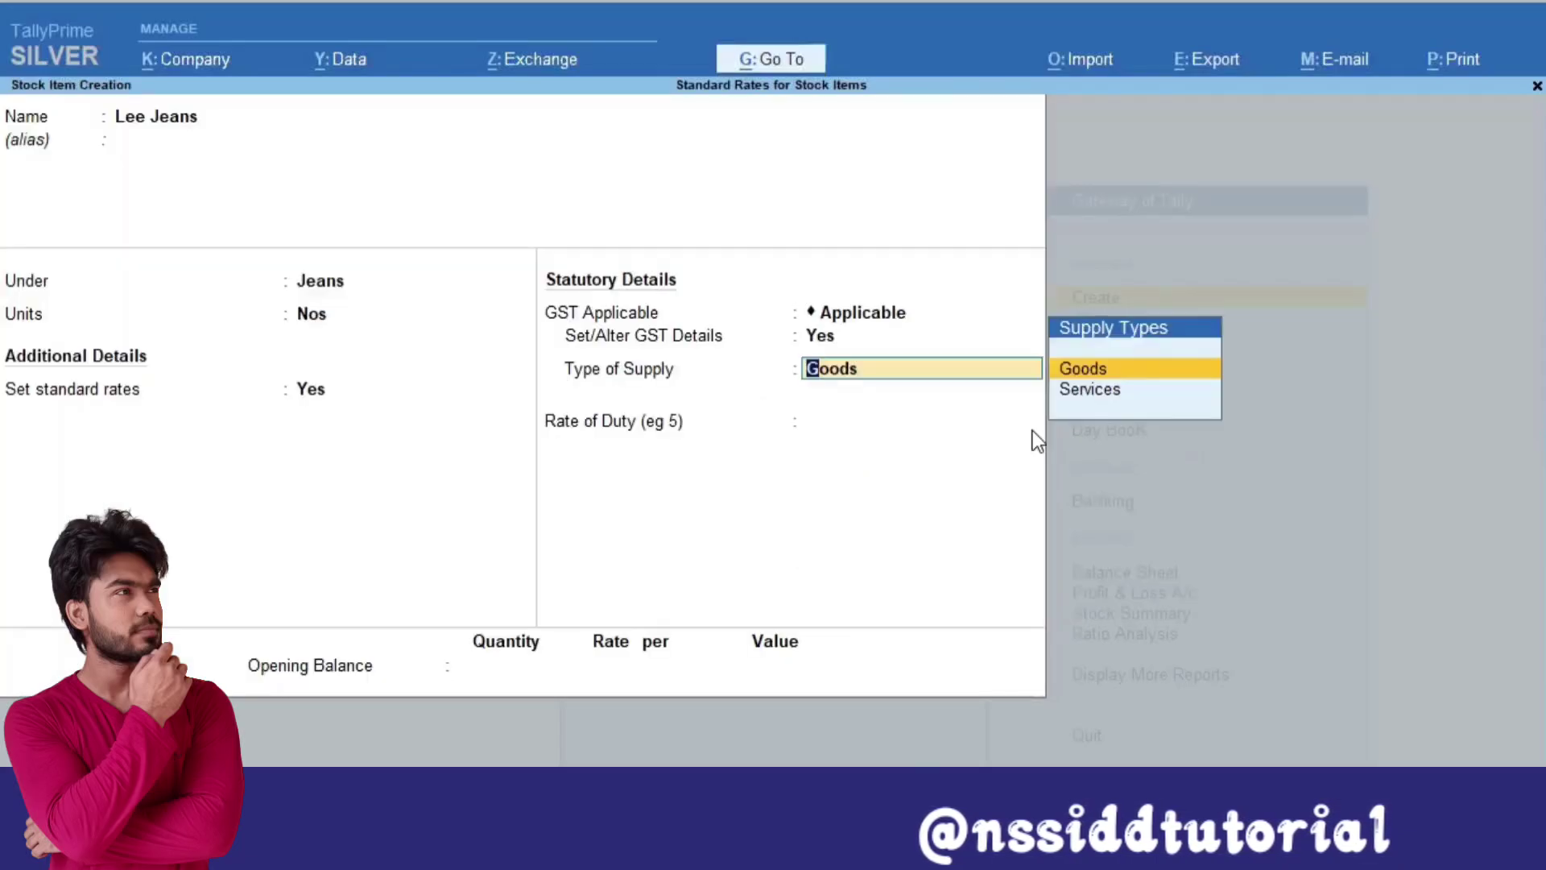
Keep the supply type as Goods, save the Lee Jeans stock item and return to the Gateway of Tally.
key(Return)
key(Return)
key(Return)
key(Return)
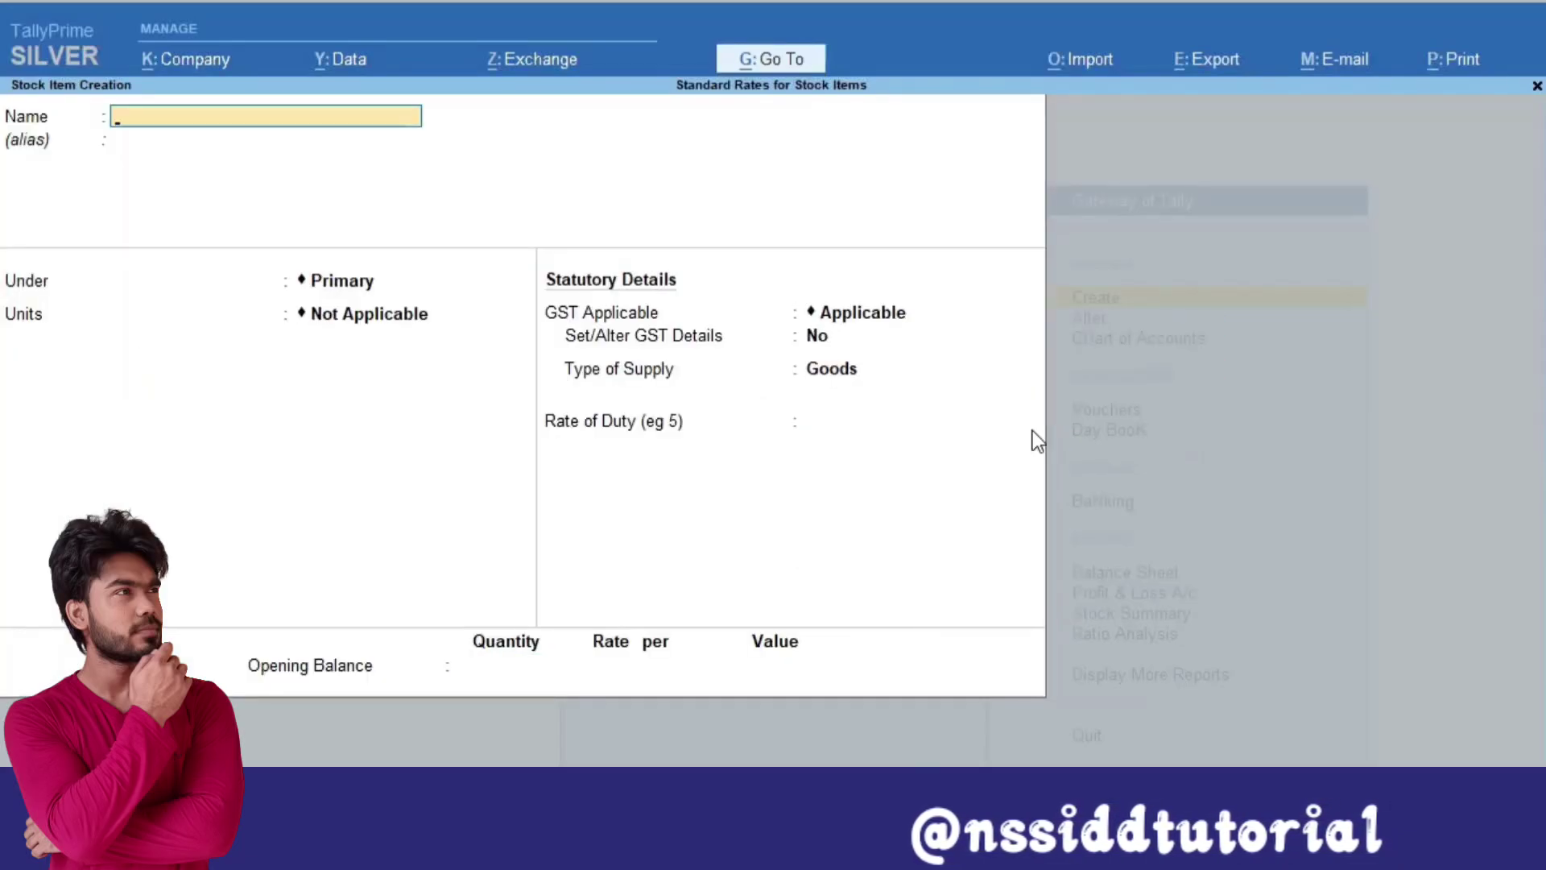
key(Escape)
key(Escape)
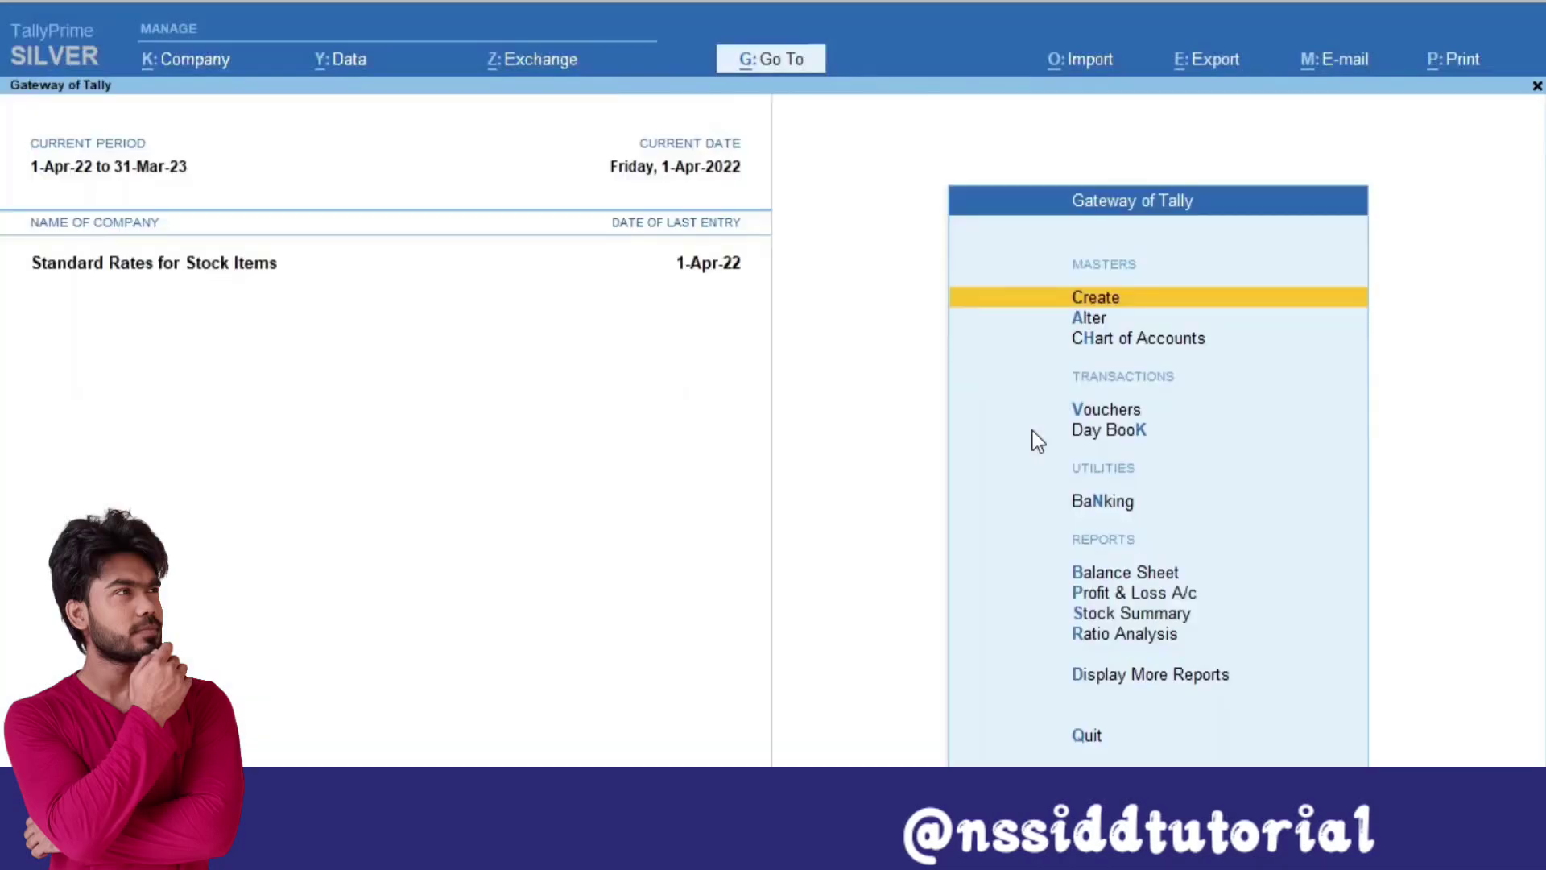
Start a new purchase voucher and change its mode to Item Invoice.
key(Down)
key(Down)
key(Down)
key(Return)
key(F9)
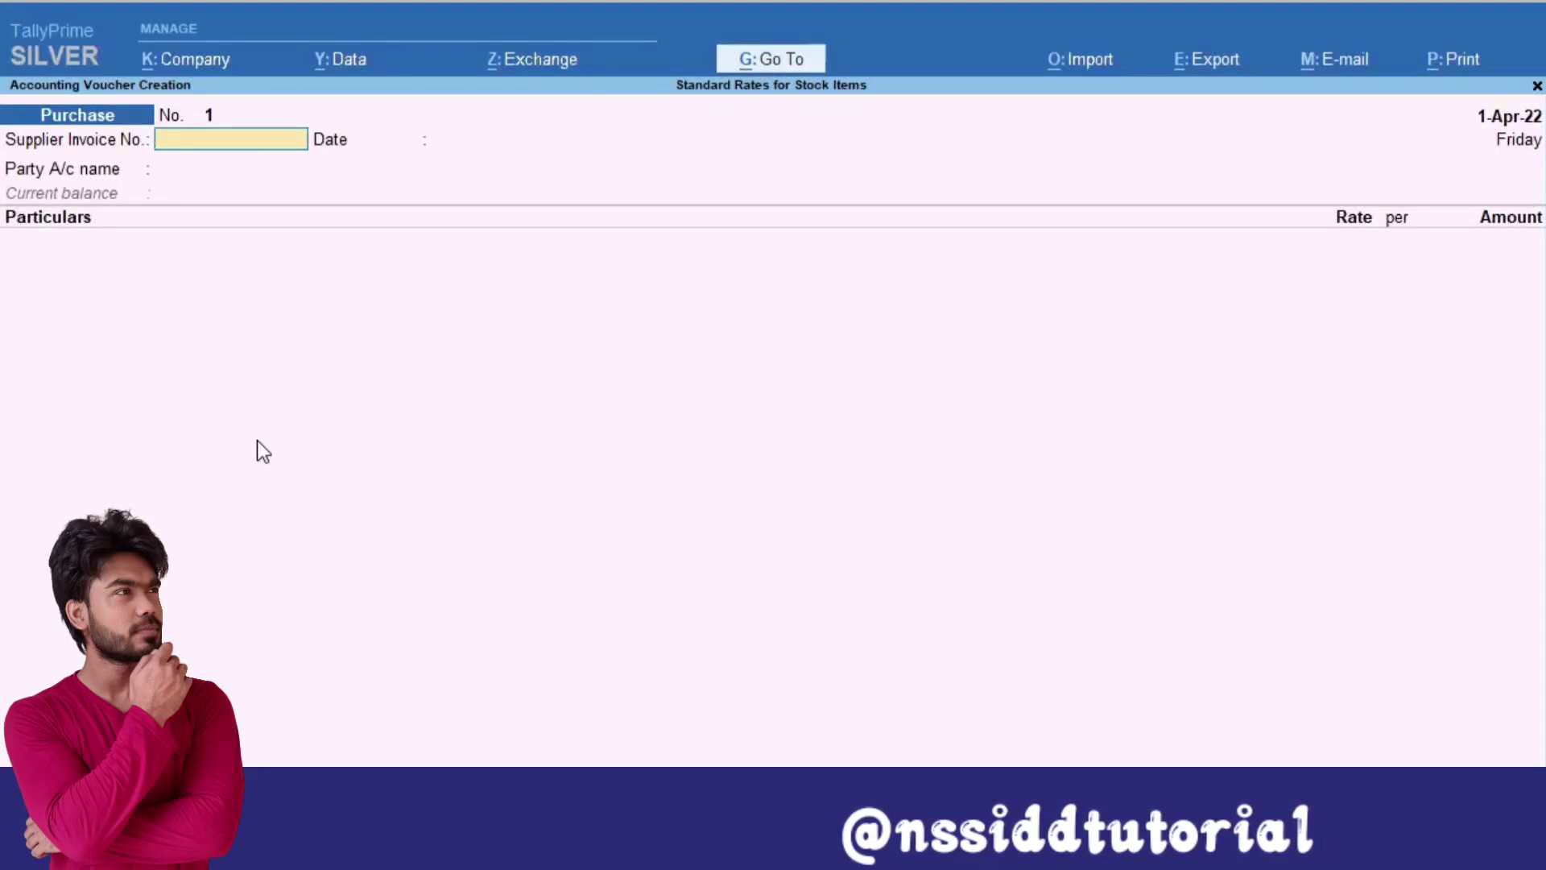
key(ctrl+h)
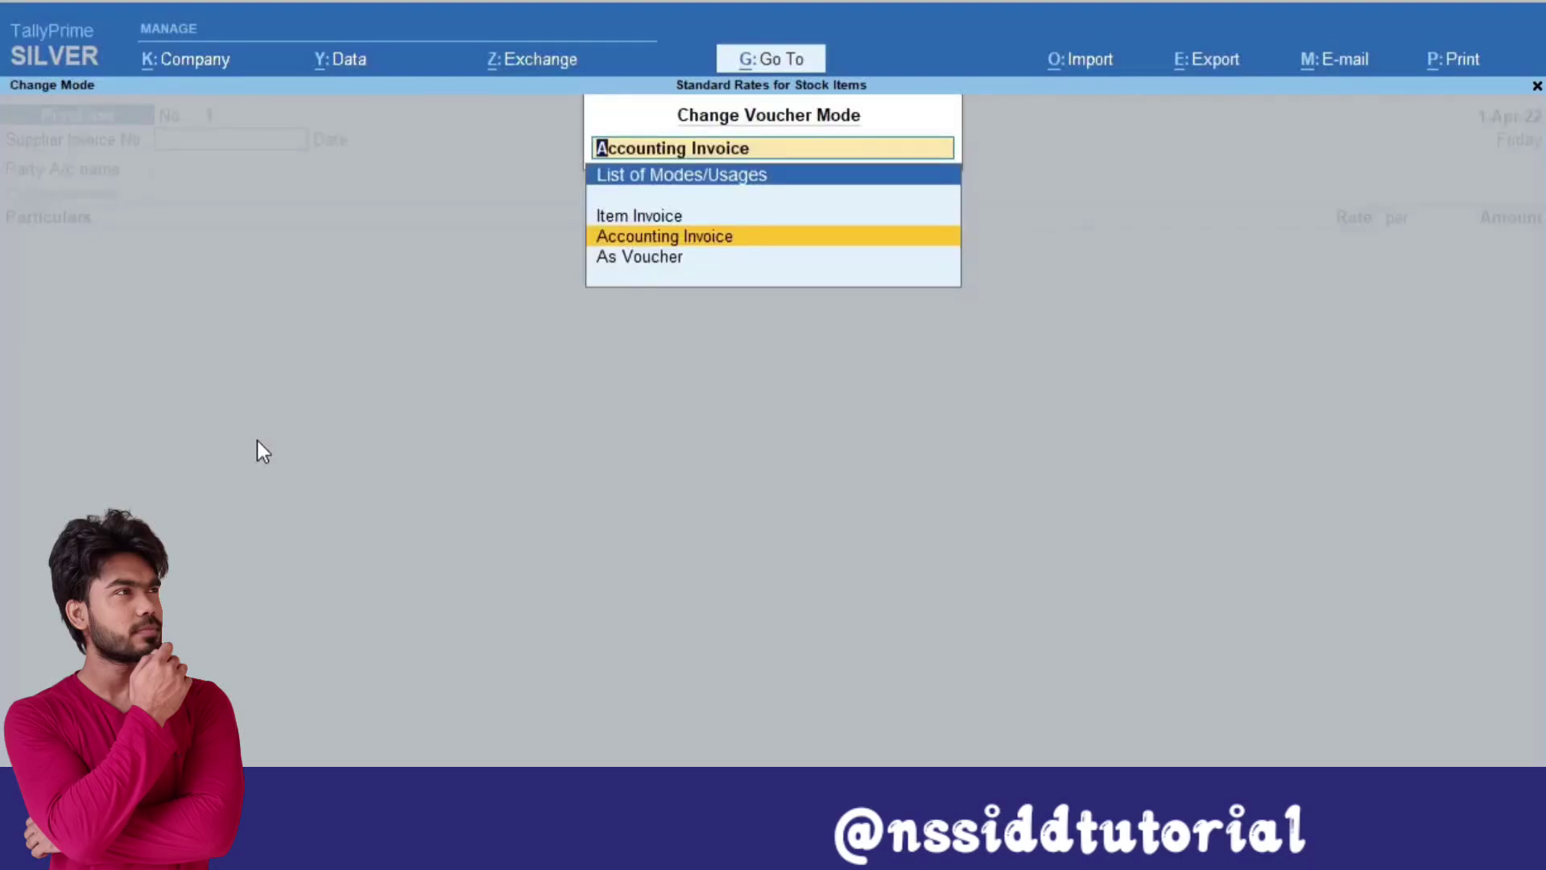
key(Up)
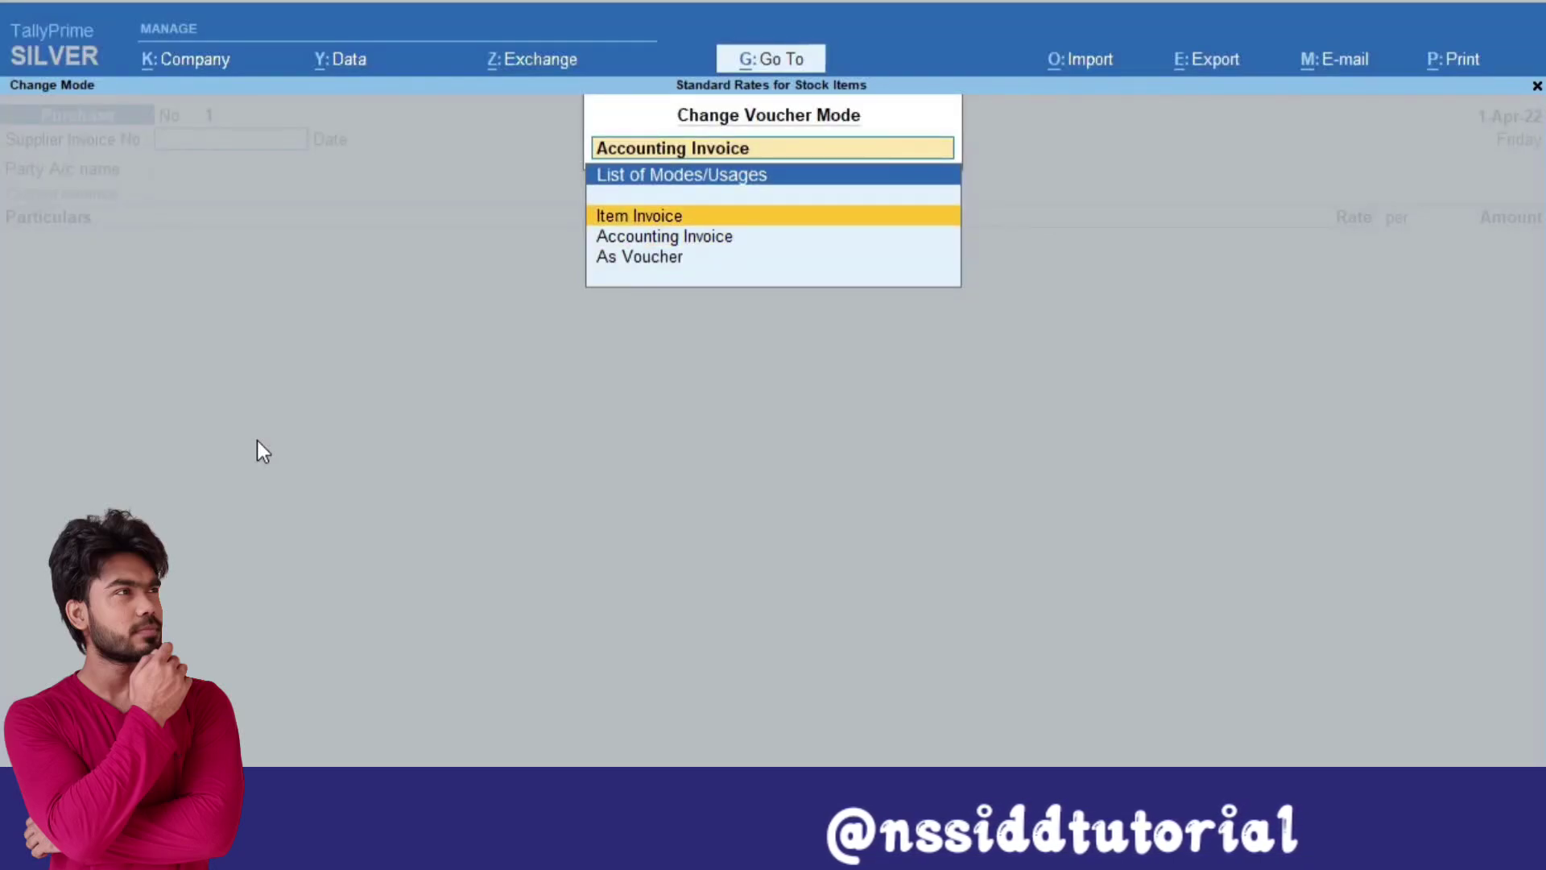
key(Return)
Enter supplier invoice number 1 and accept 1-Apr-22 as the invoice date.
text(1)
key(Return)
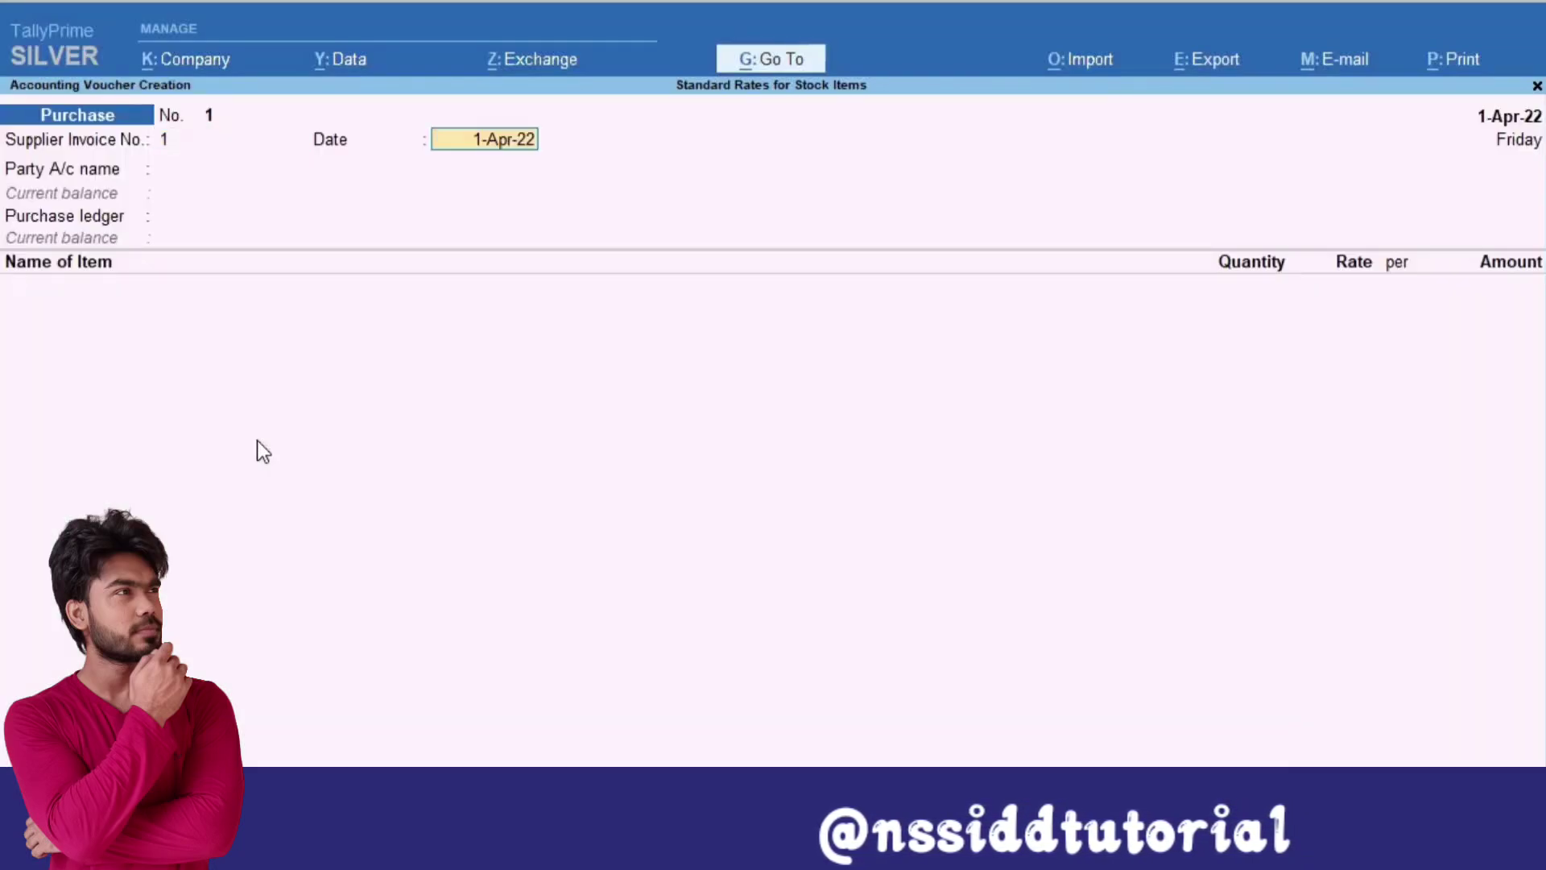
key(Return)
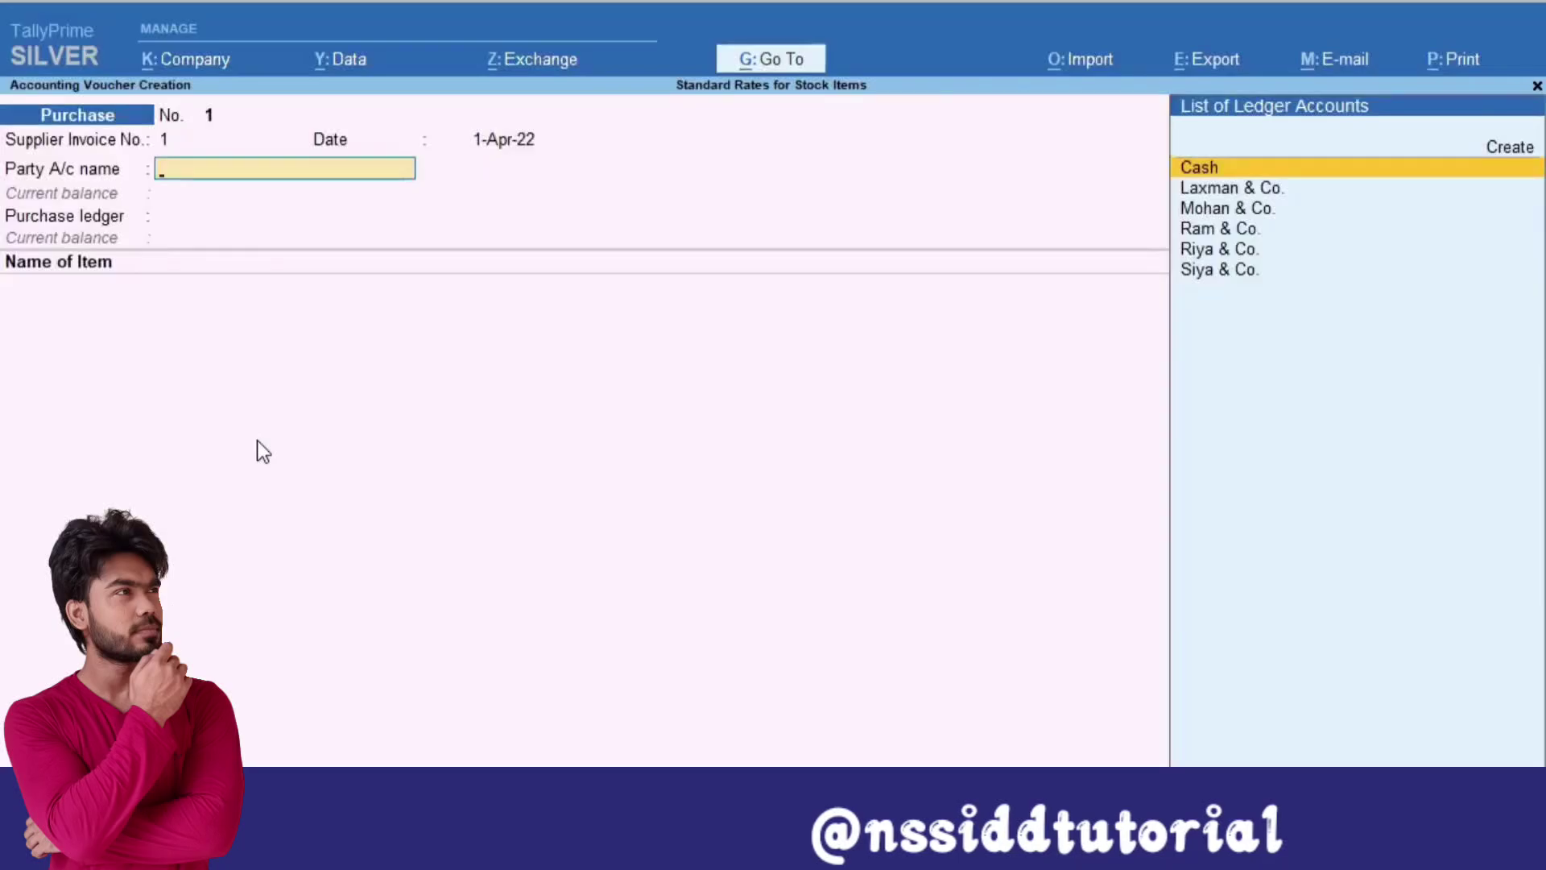
Choose Siya & Co. as the party account, accept its party details and select Purchase as the purchase ledger.
key(Down)
key(Down)
key(Down)
key(Down)
key(Down)
key(Return)
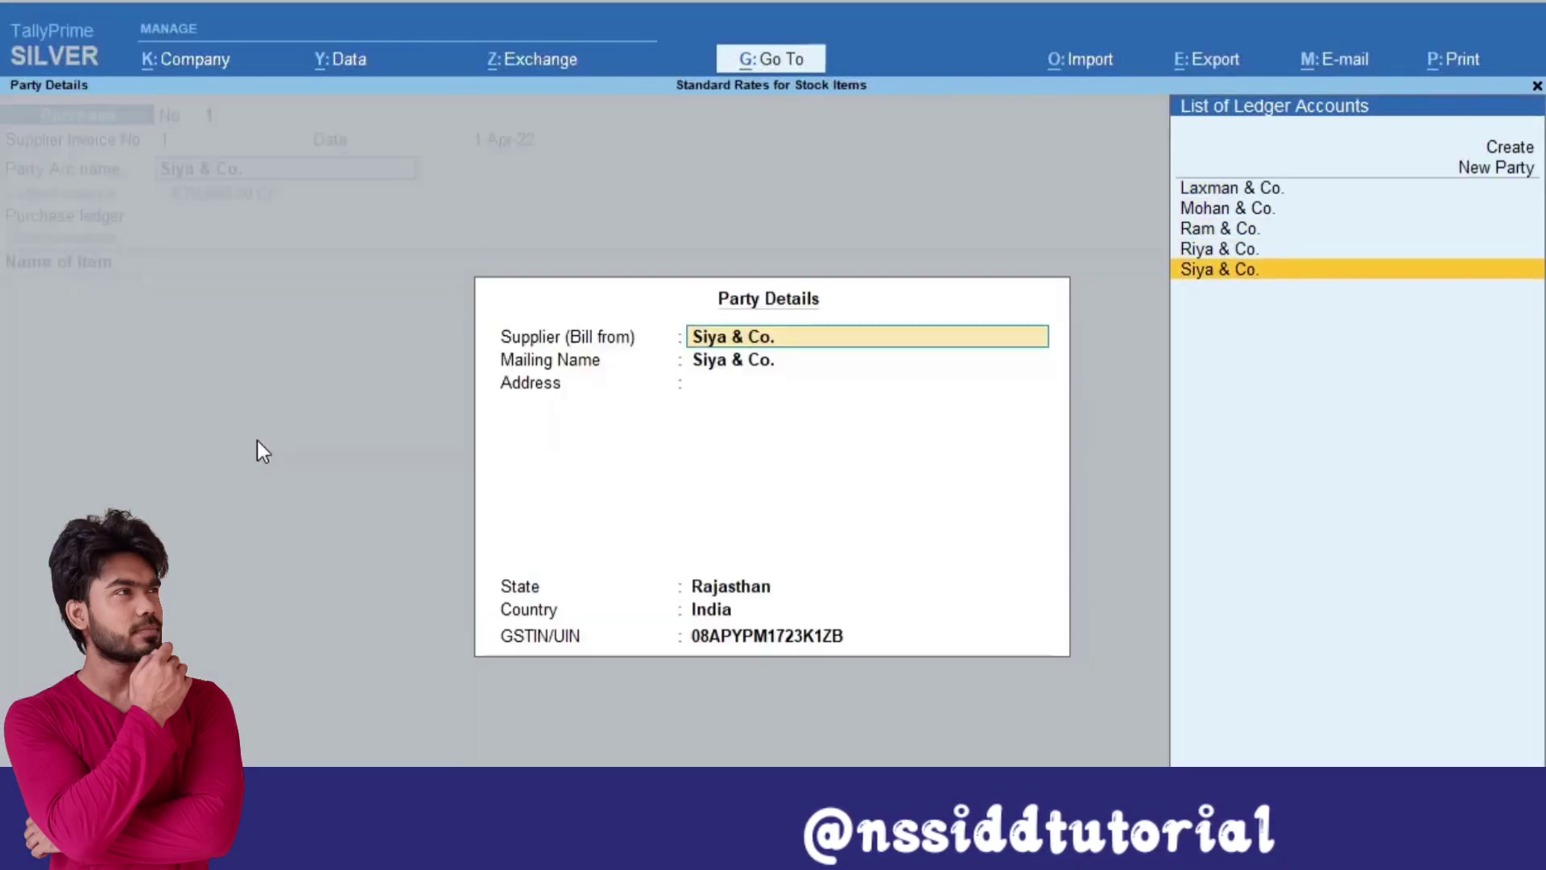
key(Return)
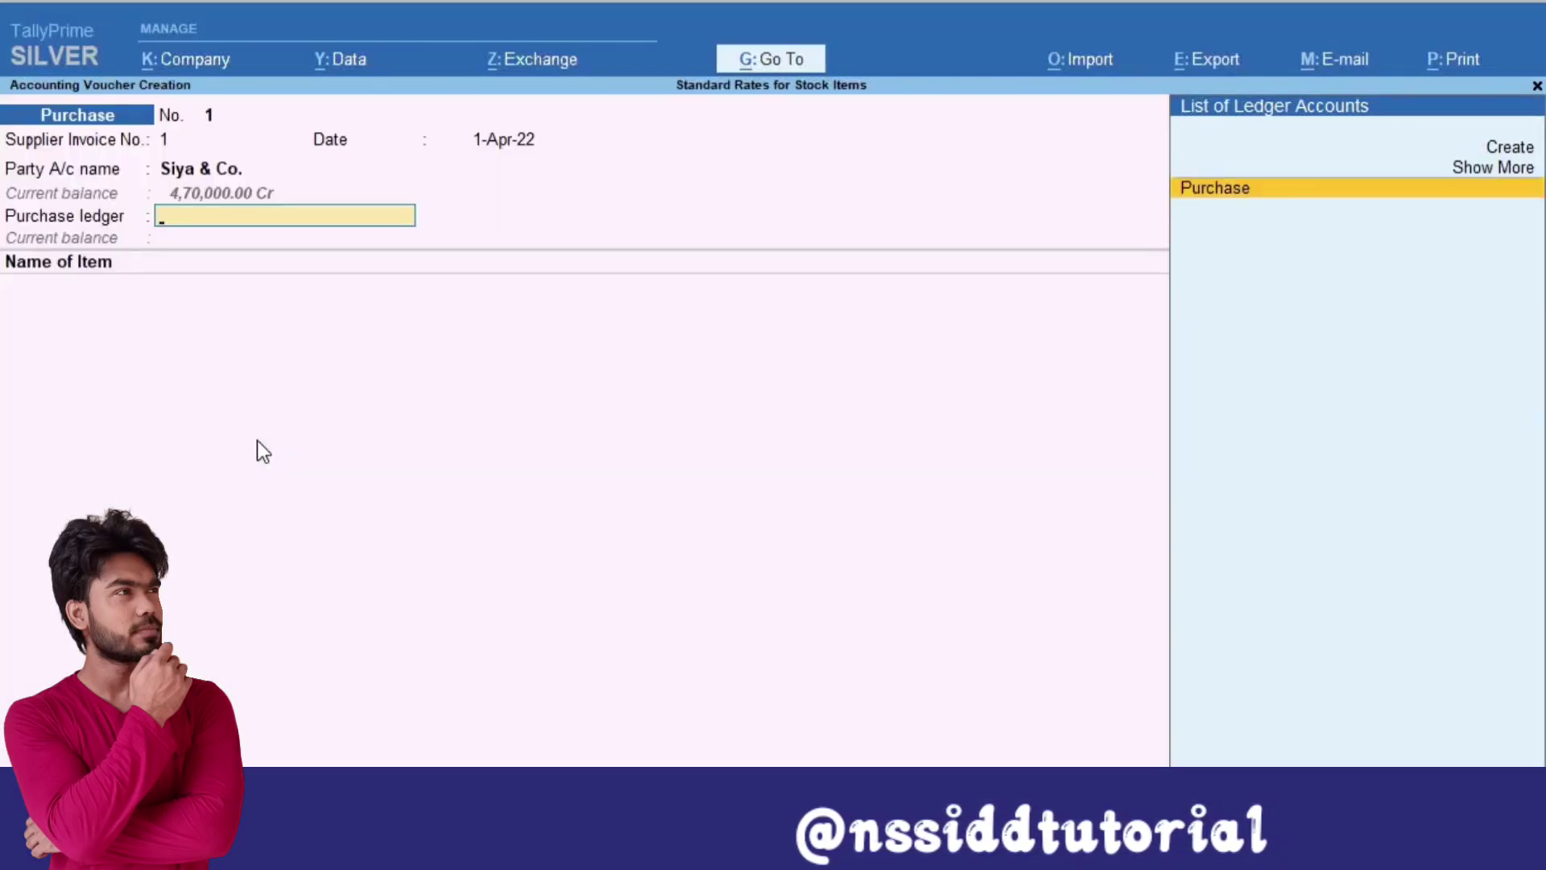
key(Return)
key(Return)
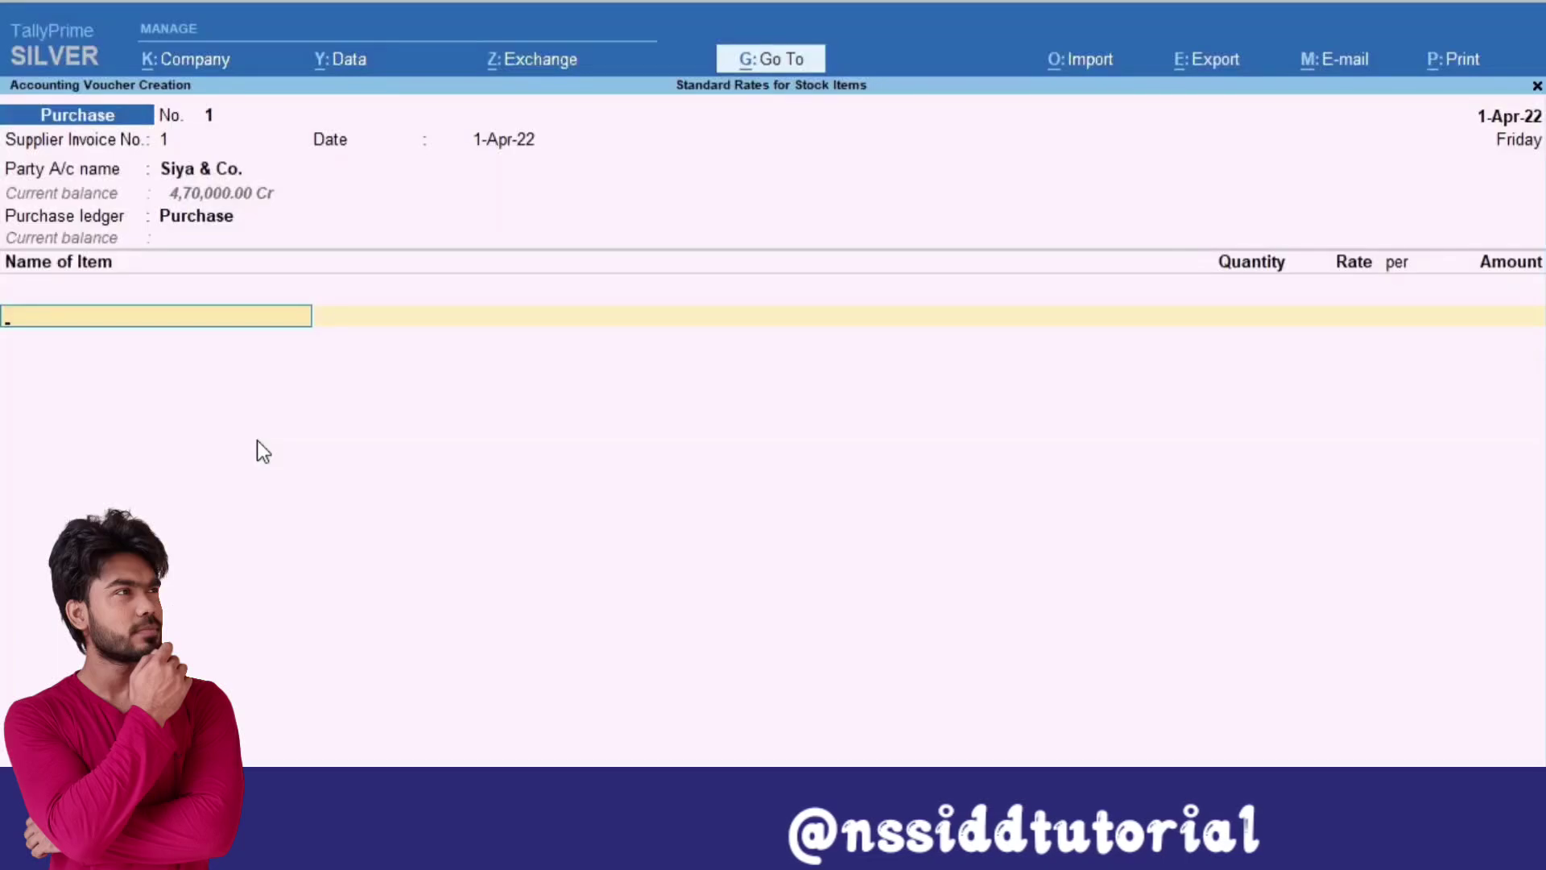
Add 10 Nos of Lee Jeans to the purchase voucher, accepting the filled-in rate and amount.
key(Down)
key(Return)
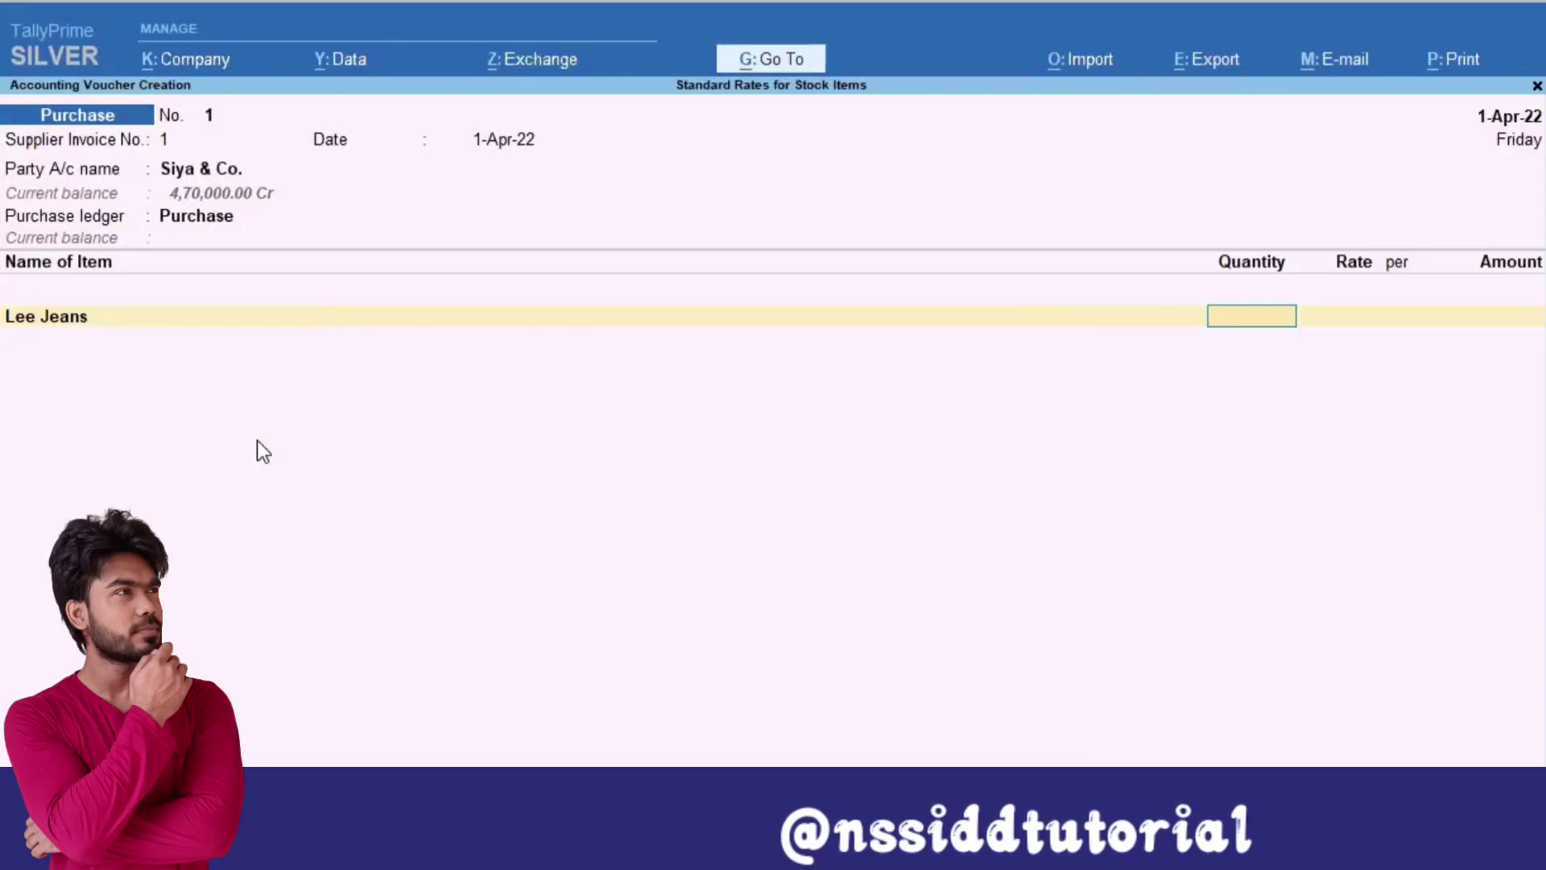
text(10)
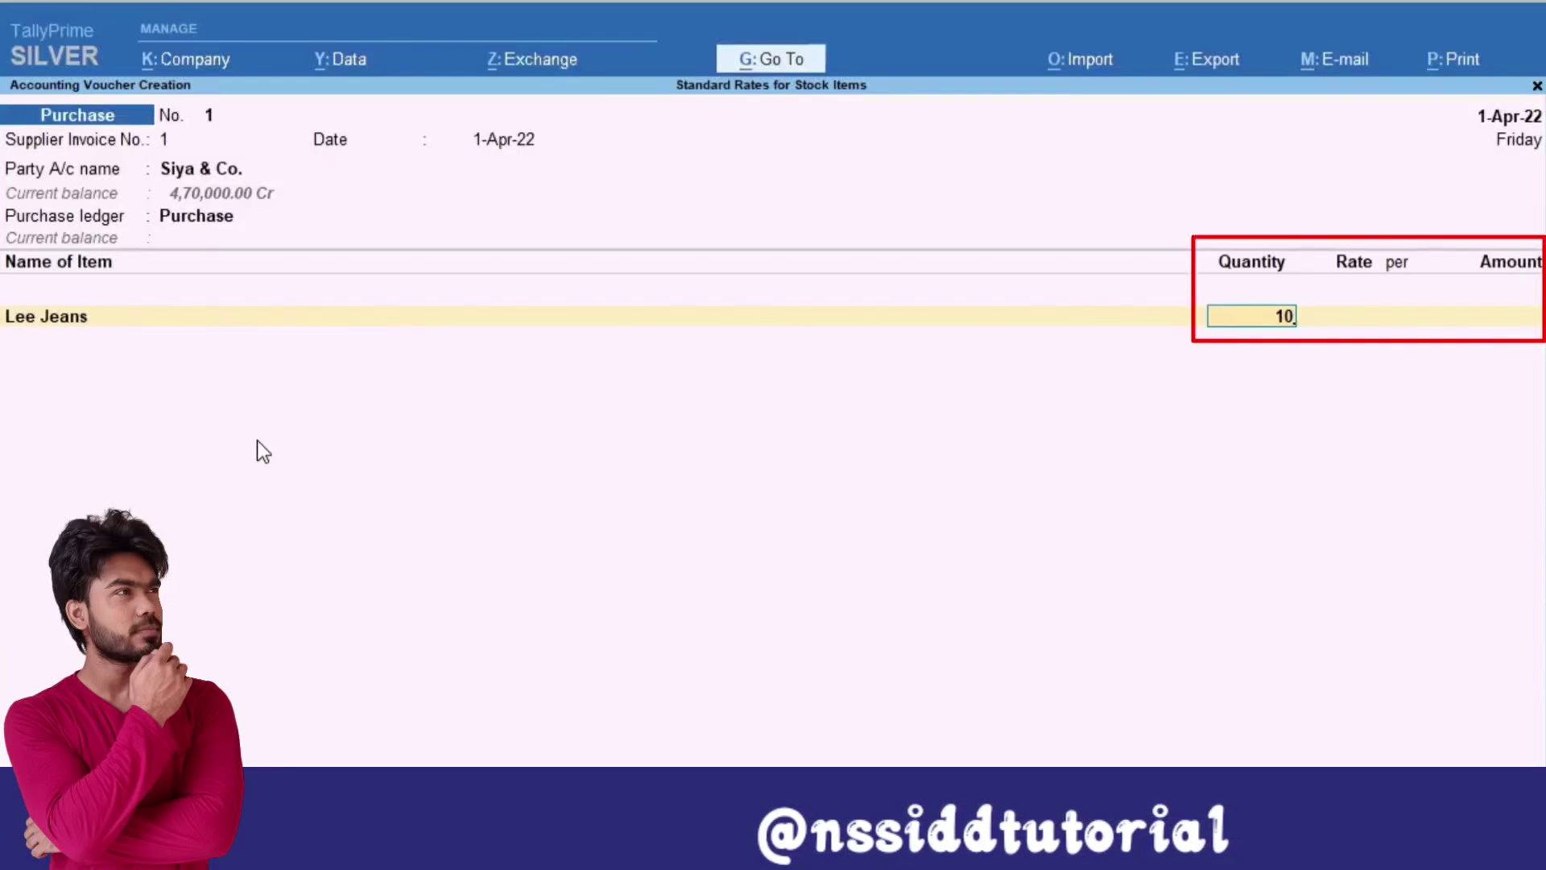
key(Return)
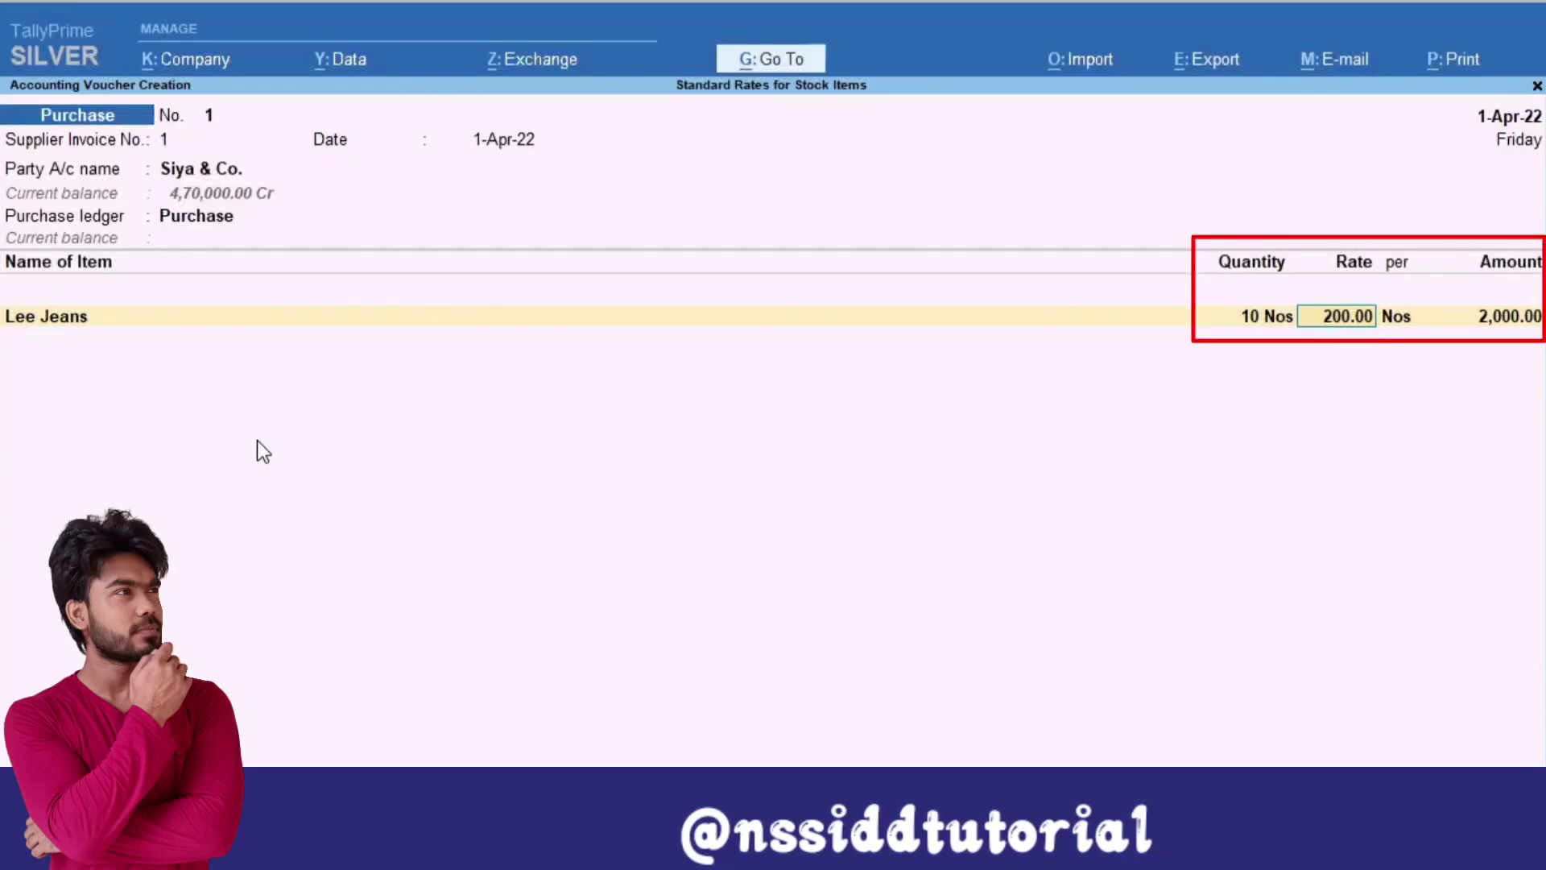
key(Return)
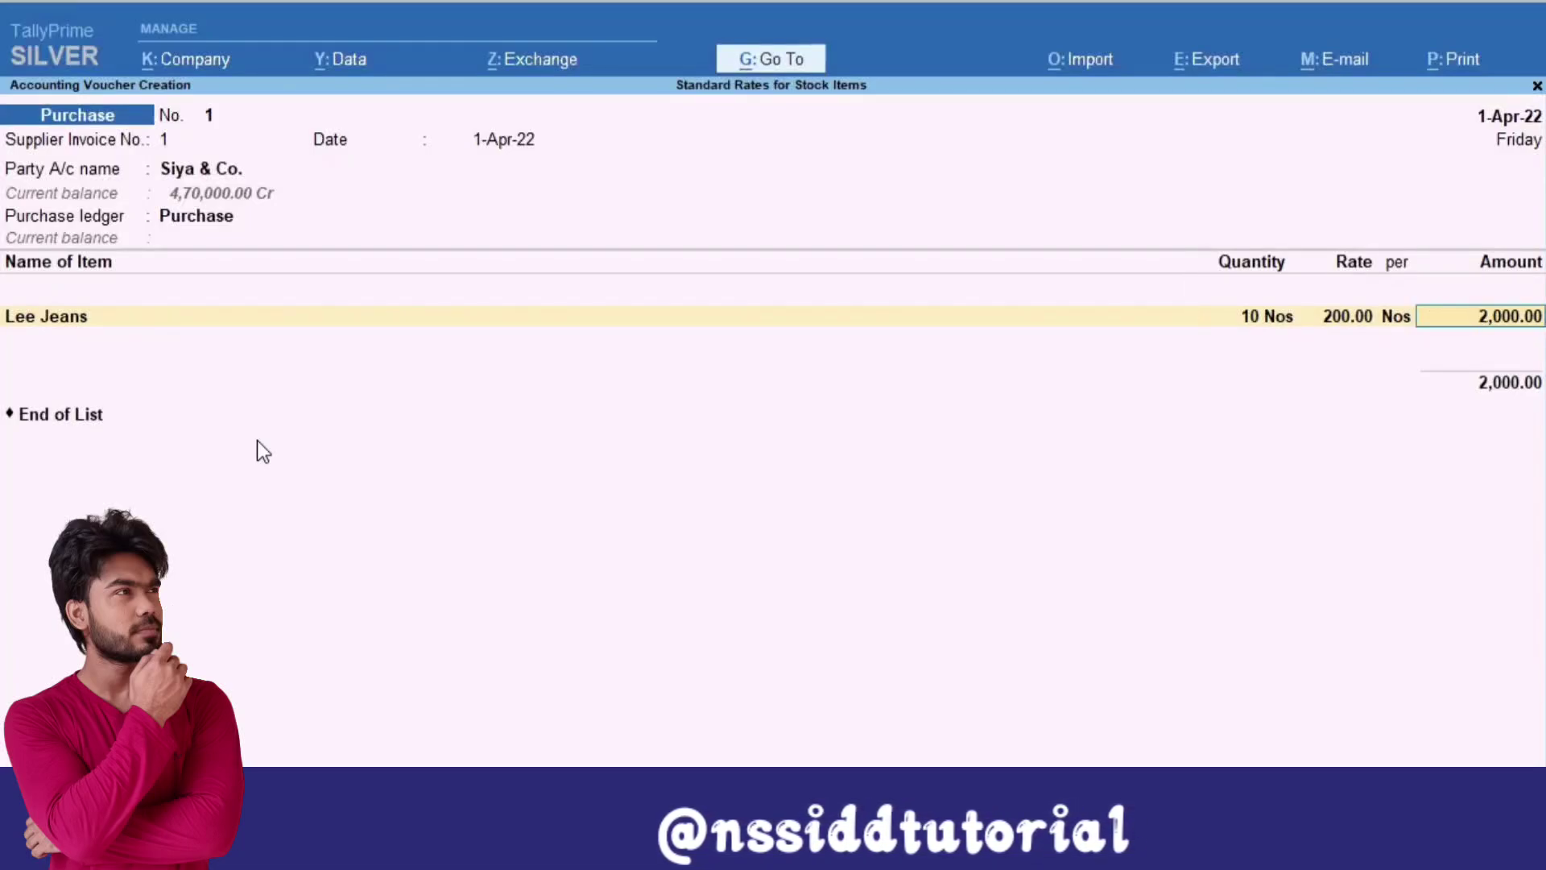
key(Return)
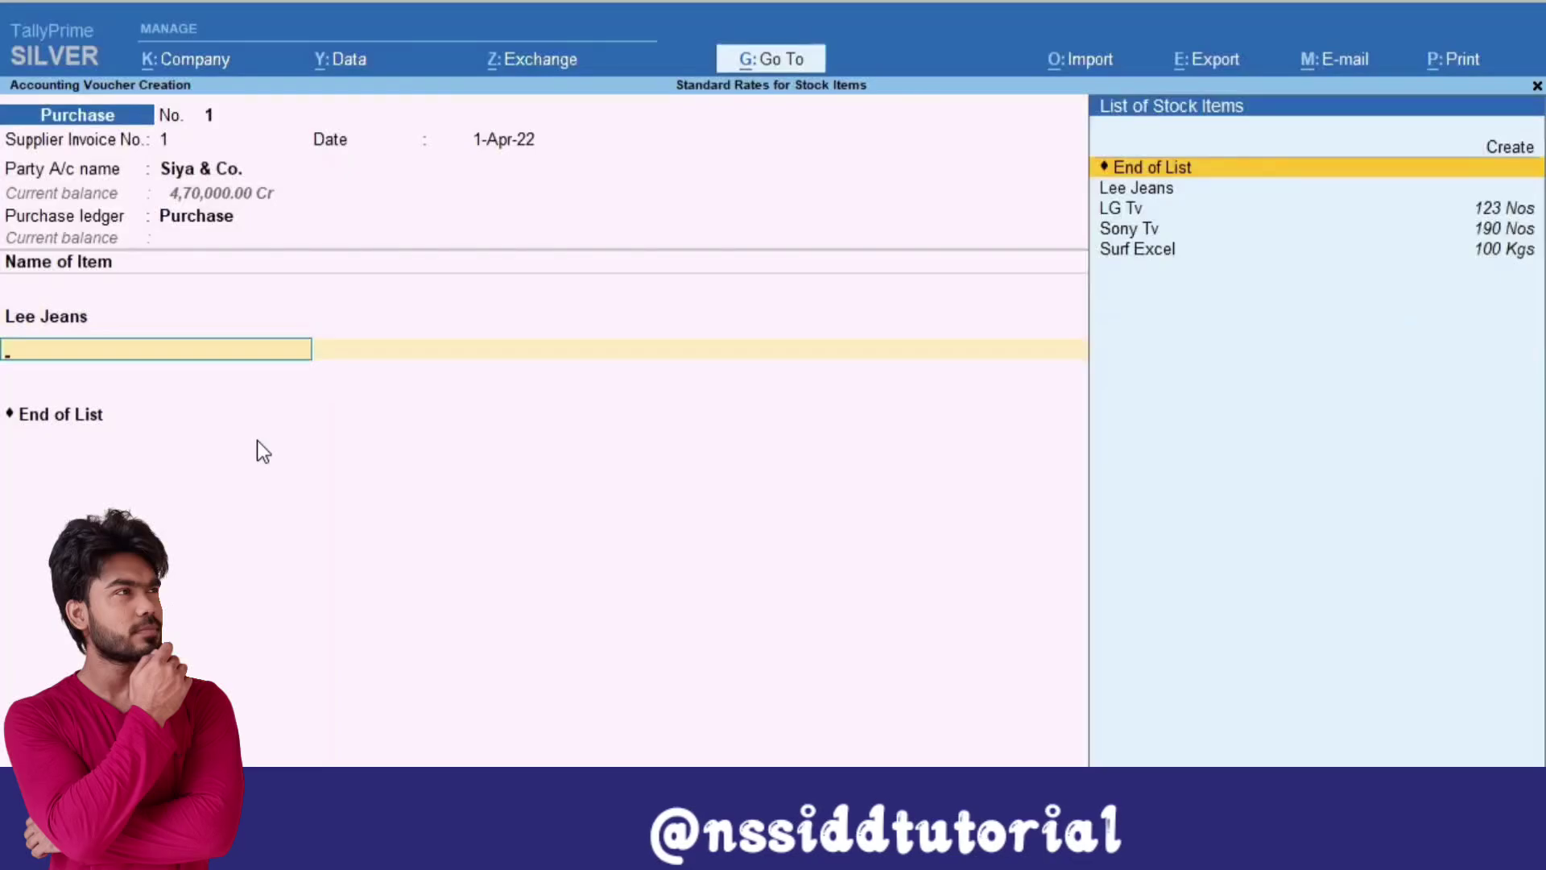
End the item list and add the CGST and SGST ledgers with their calculated amounts to the purchase voucher.
key(Return)
key(Down)
key(Return)
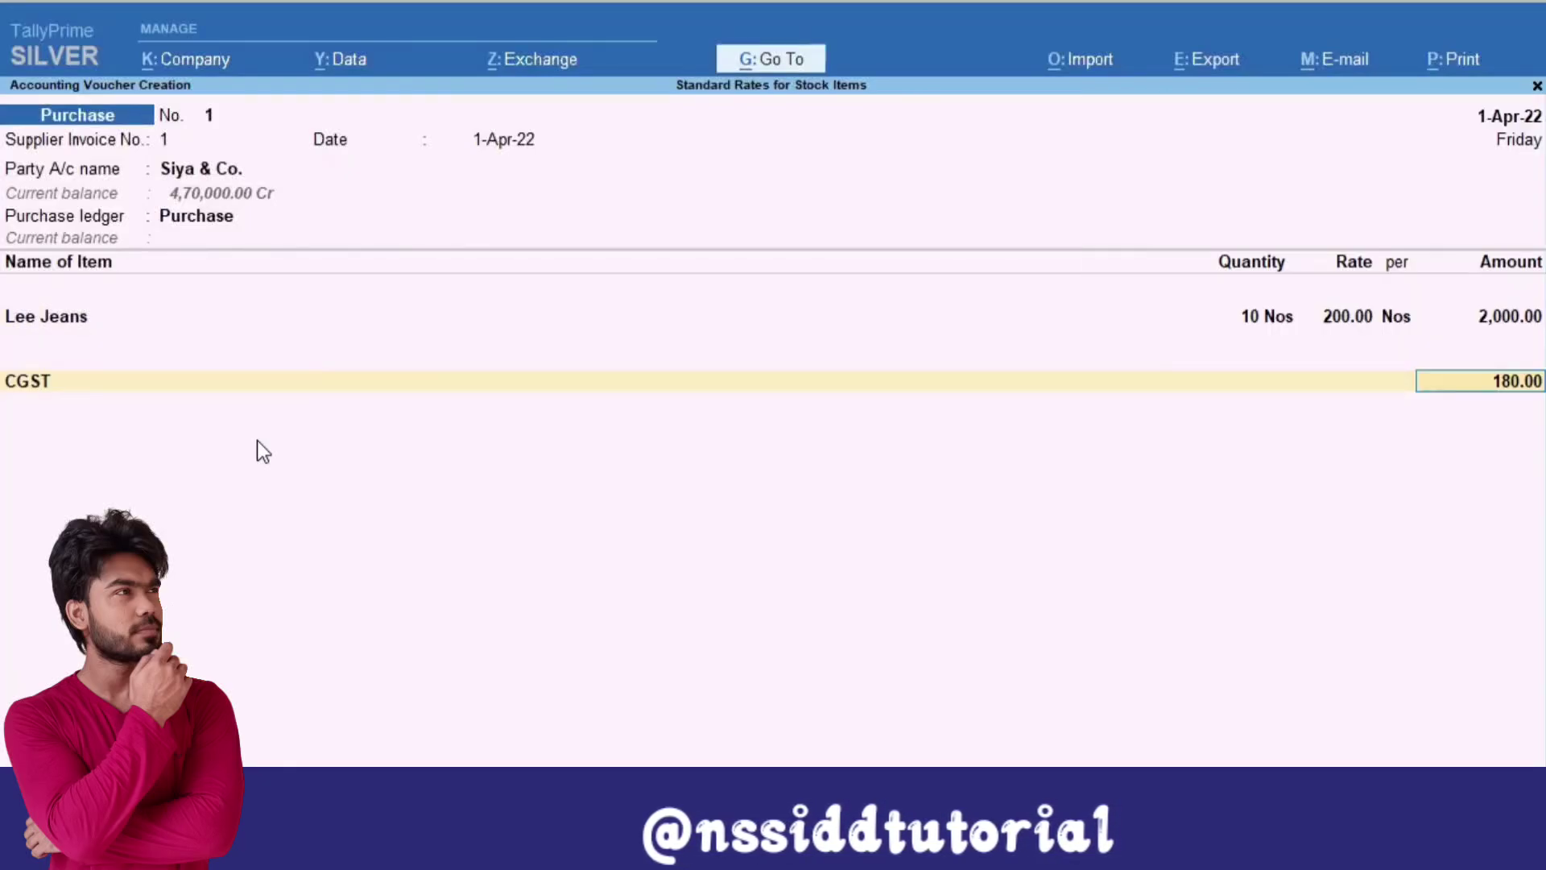
key(Return)
text(S)
key(Return)
key(Return)
key(Return)
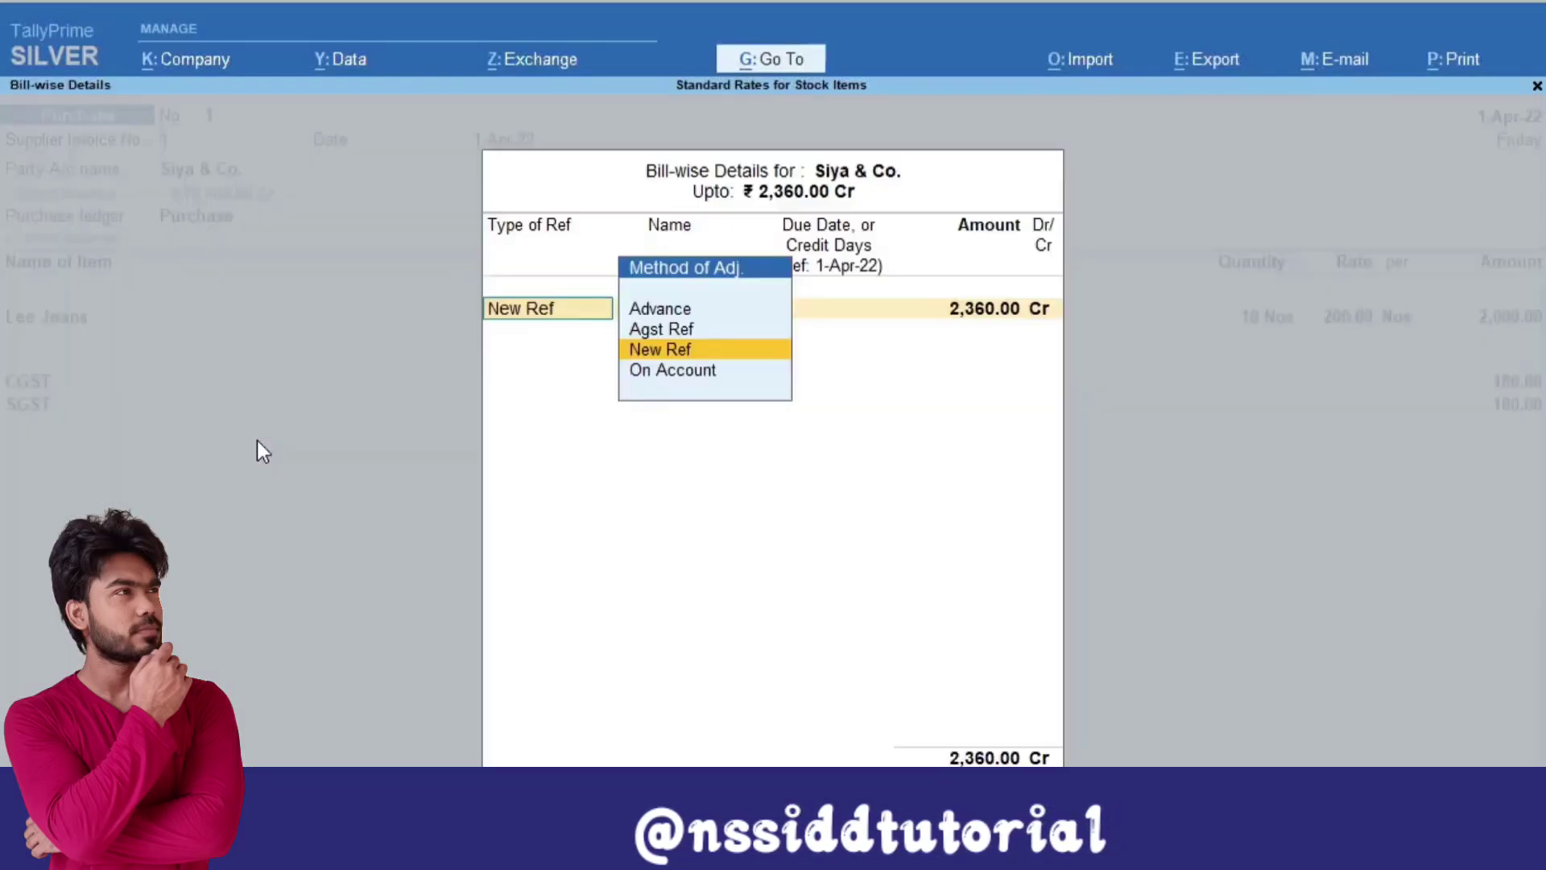
Accept the New Ref bill-wise details for Siya & Co. and save the purchase voucher.
key(Return)
key(Return)
key(Return)
key(Return)
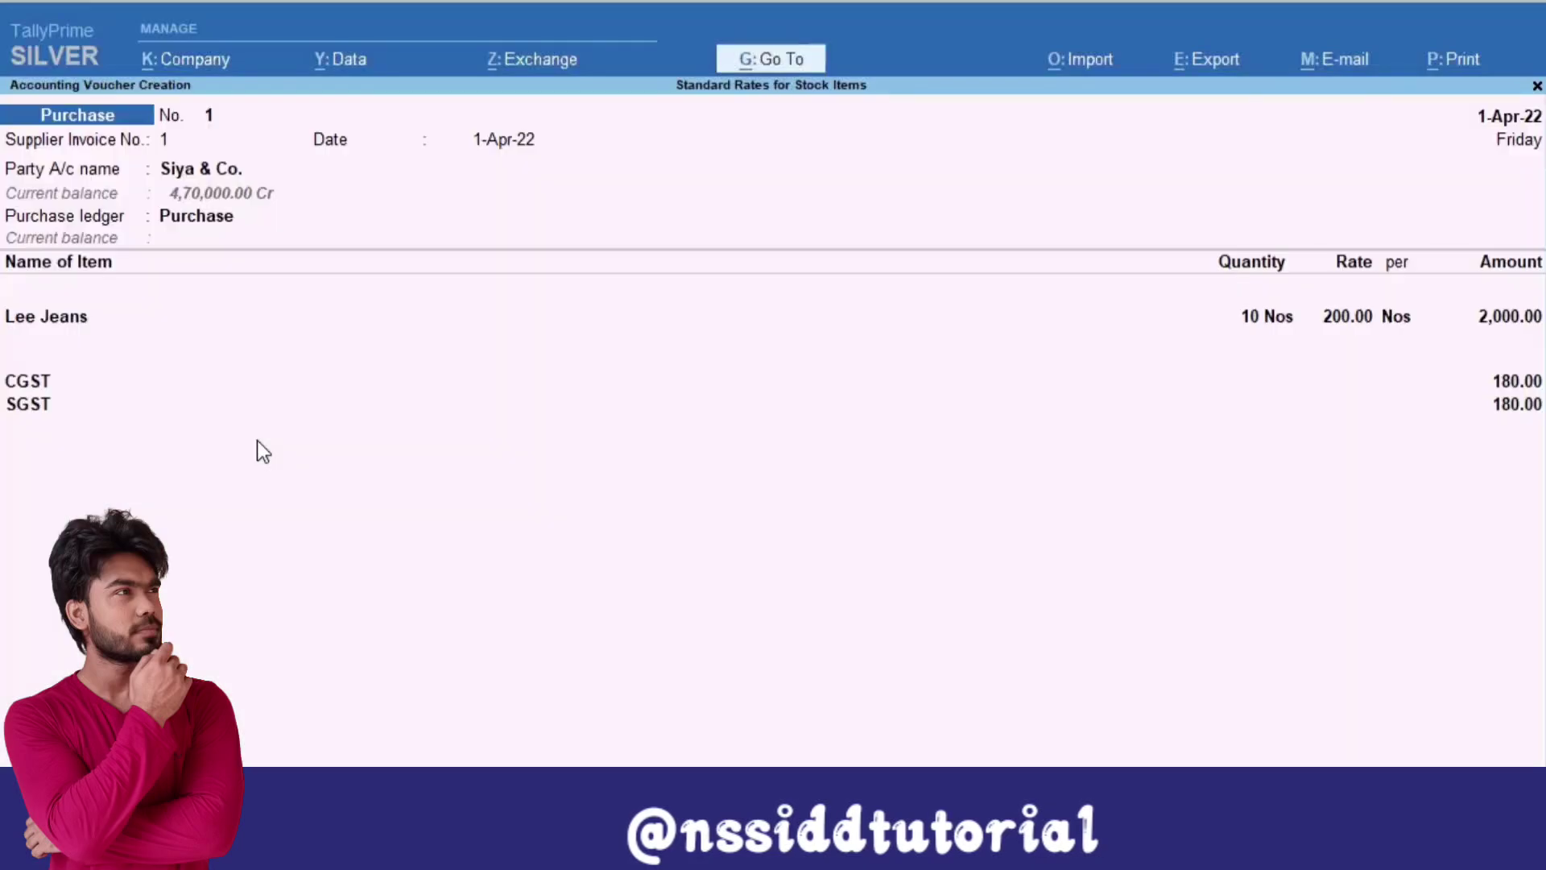
key(Return)
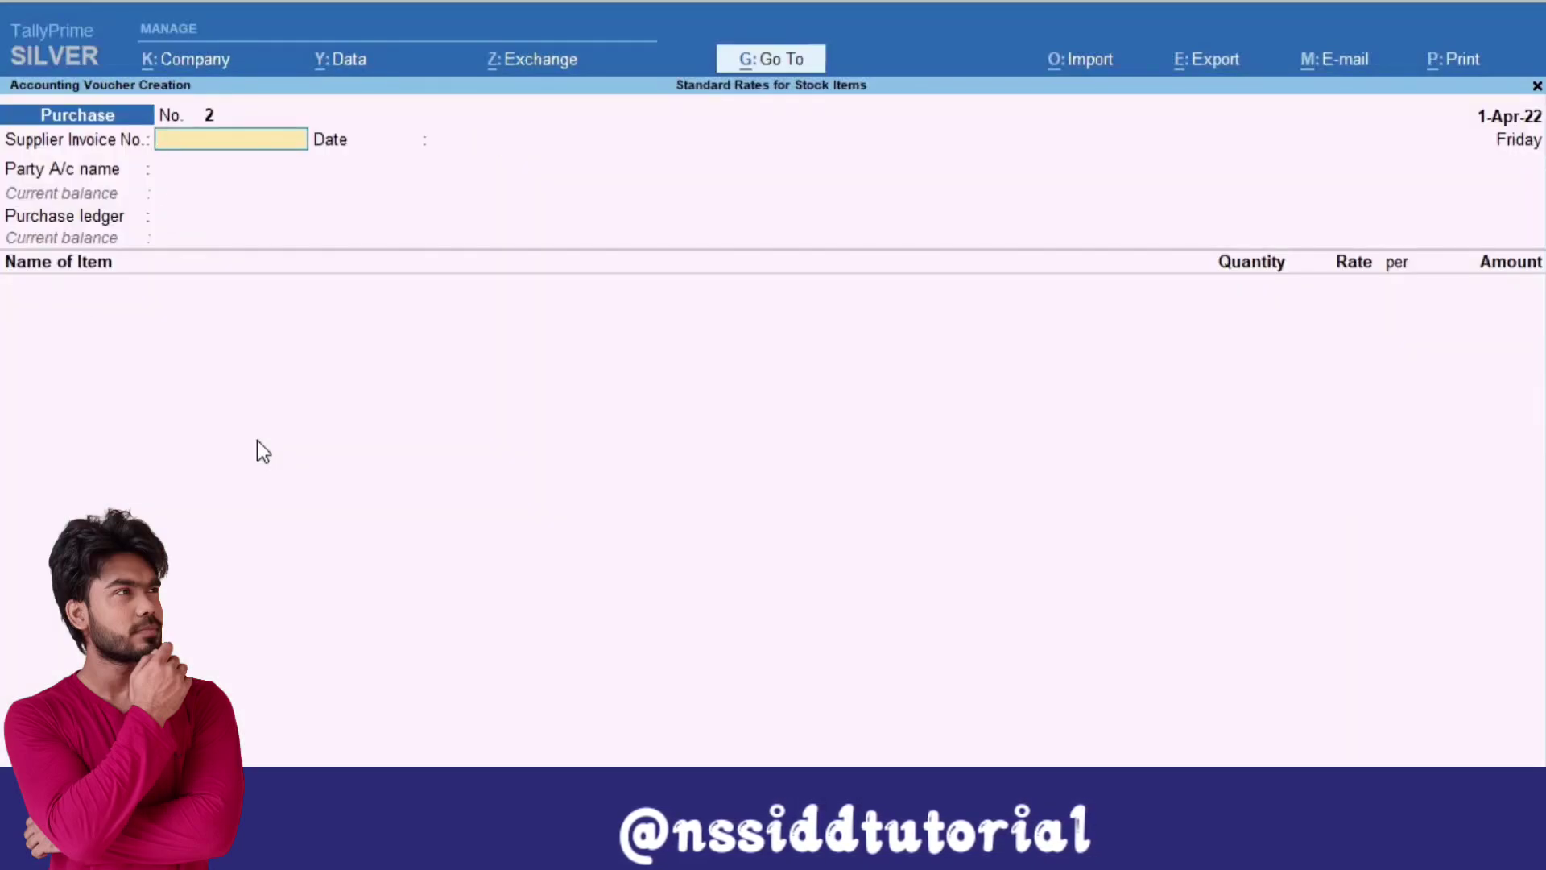
Switch to a sales voucher with reference number 1, dated 1-Apr-22, for party Laxman & Co. and the Sales ledger.
key(F8)
text(1)
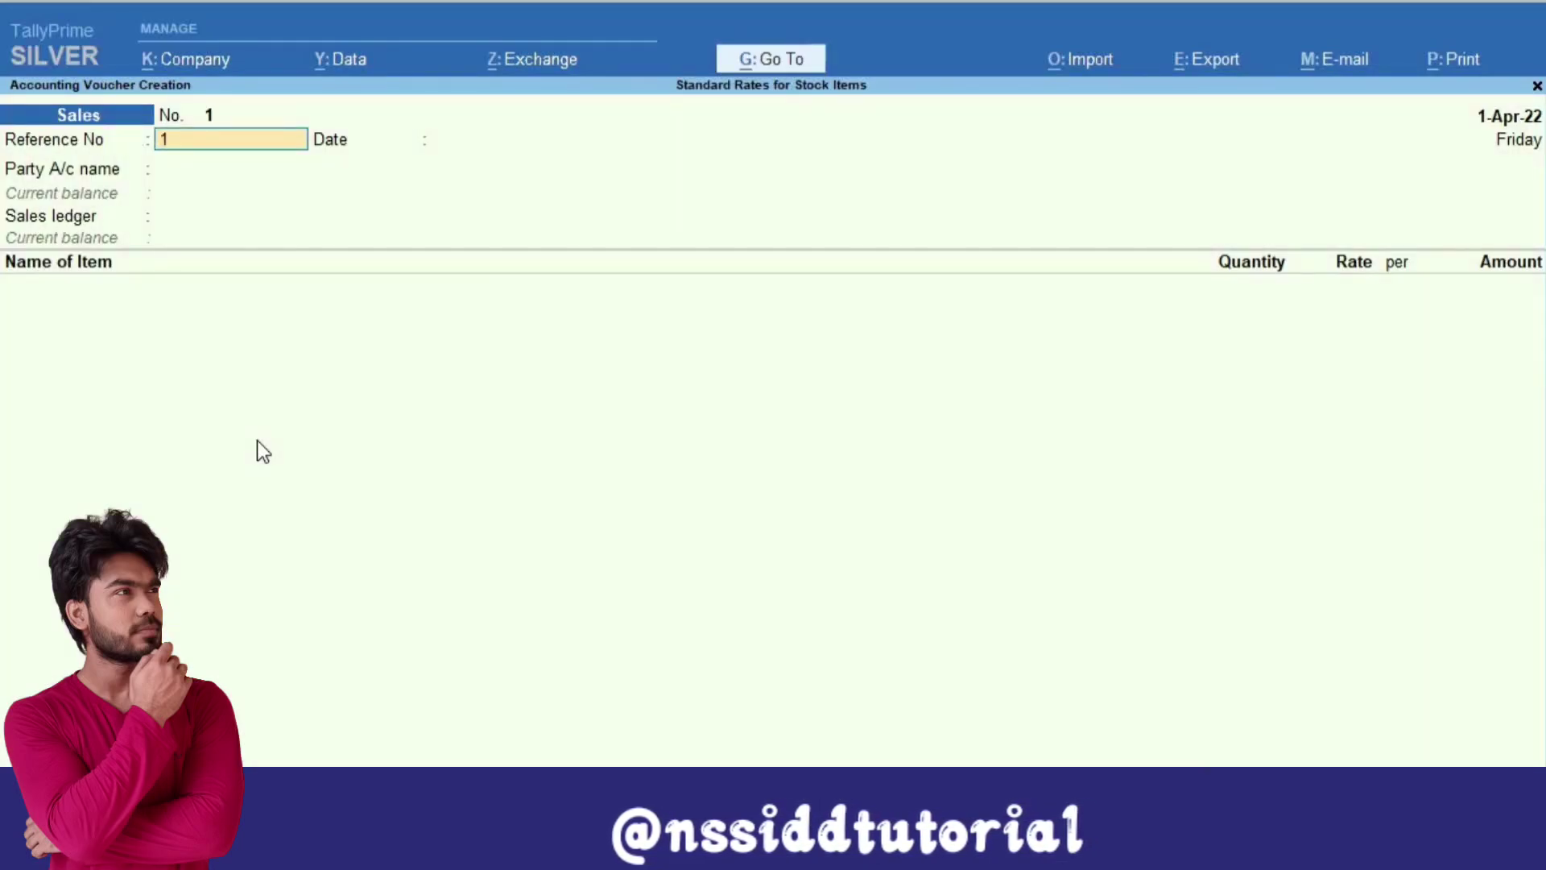
key(Return)
key(Down)
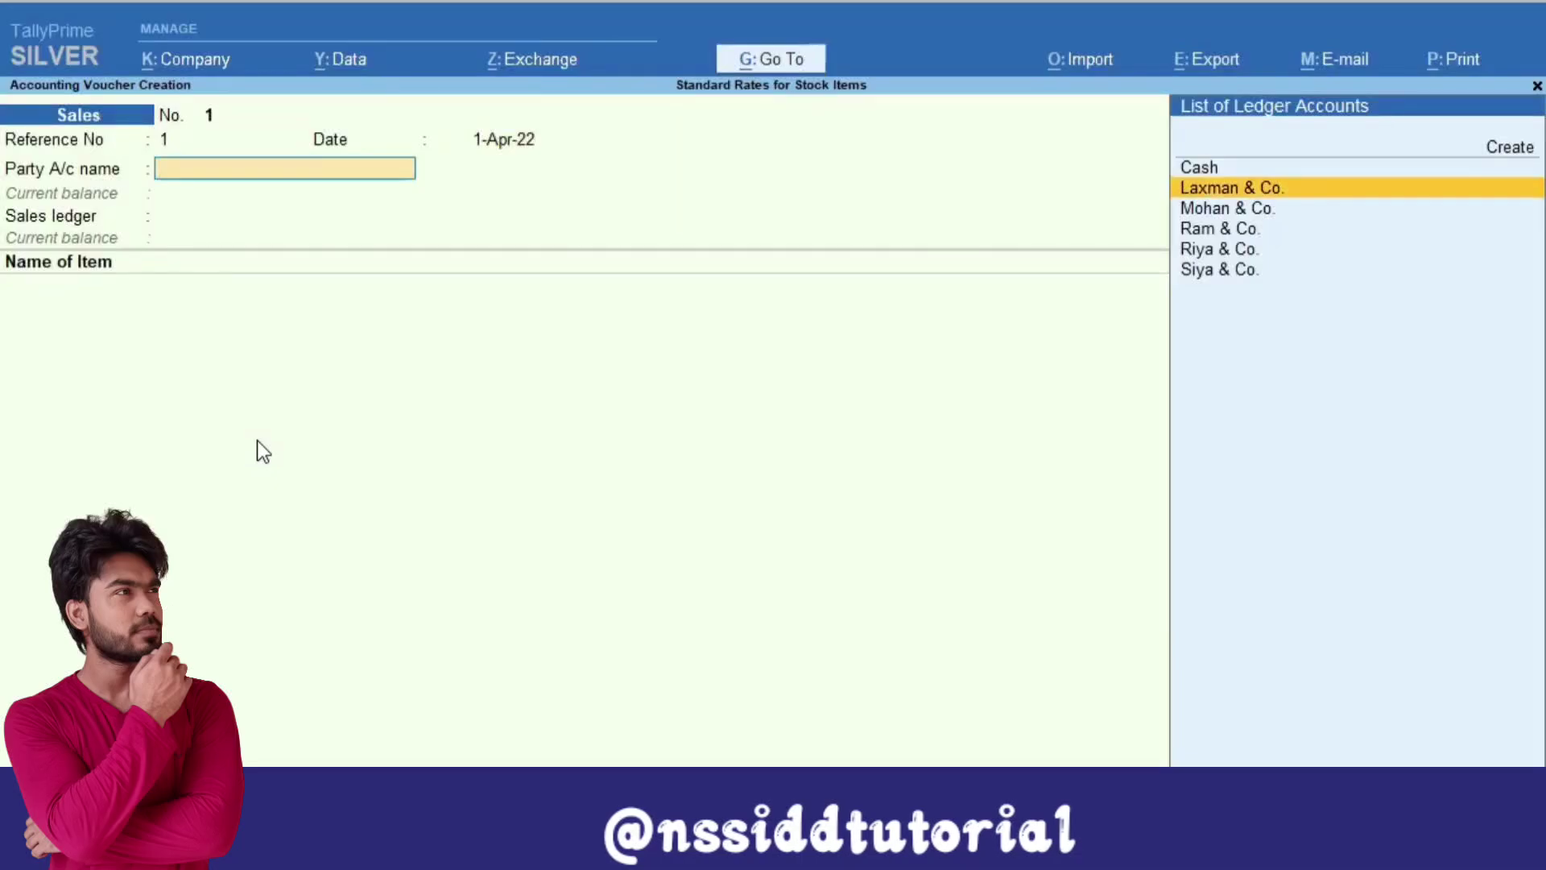
key(Return)
key(ctrl+a)
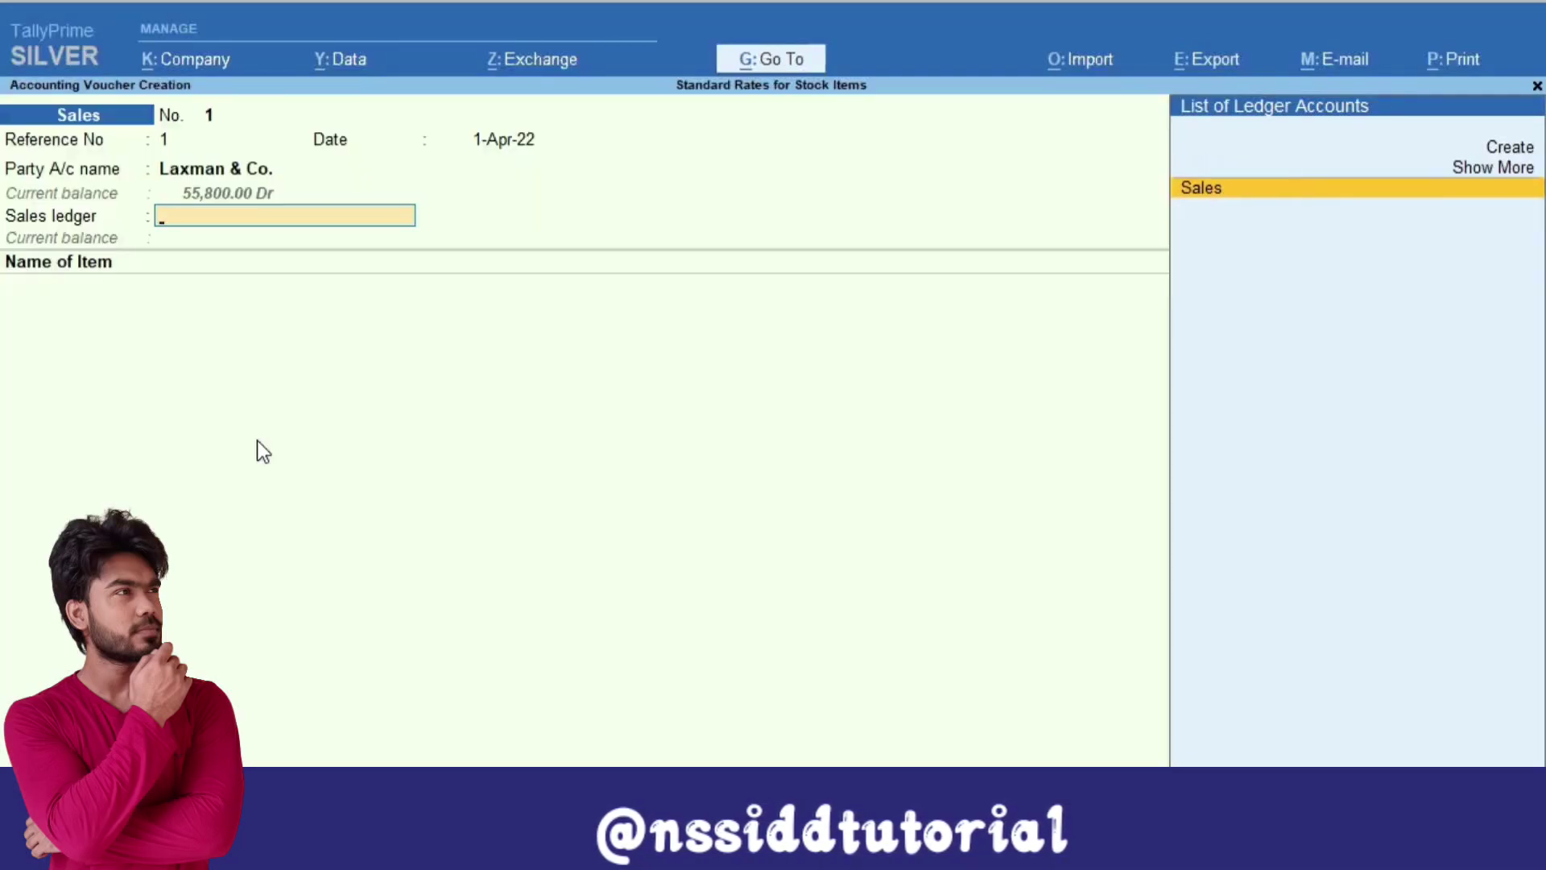
key(Return)
key(Return)
Enter 5 Nos of Lee Jeans in the 1-Apr-22 sales voucher to get its selling rate.
text(L)
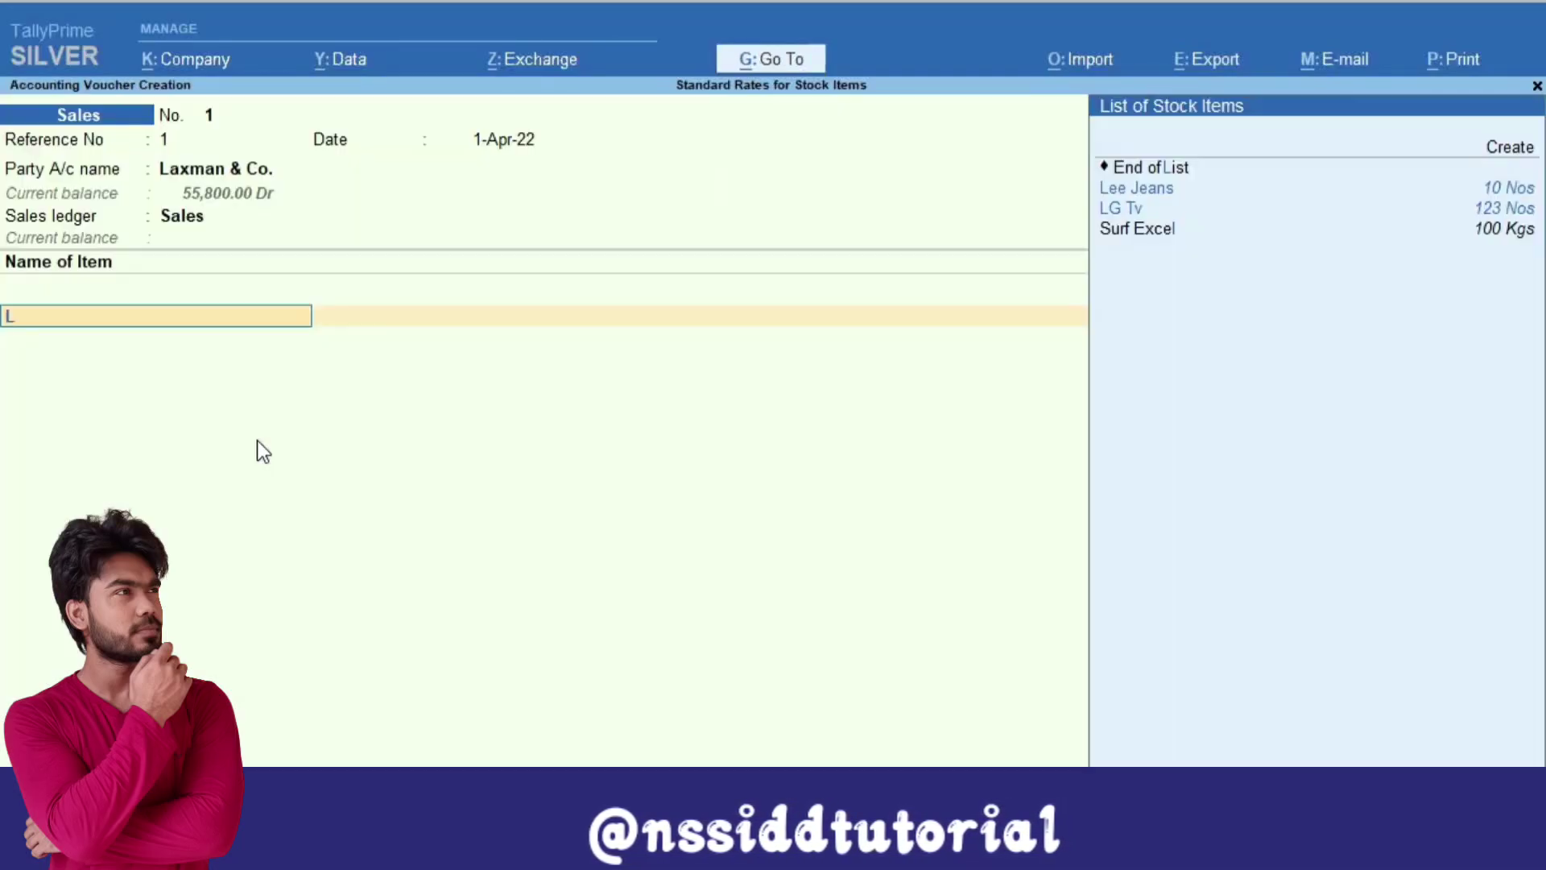
key(Return)
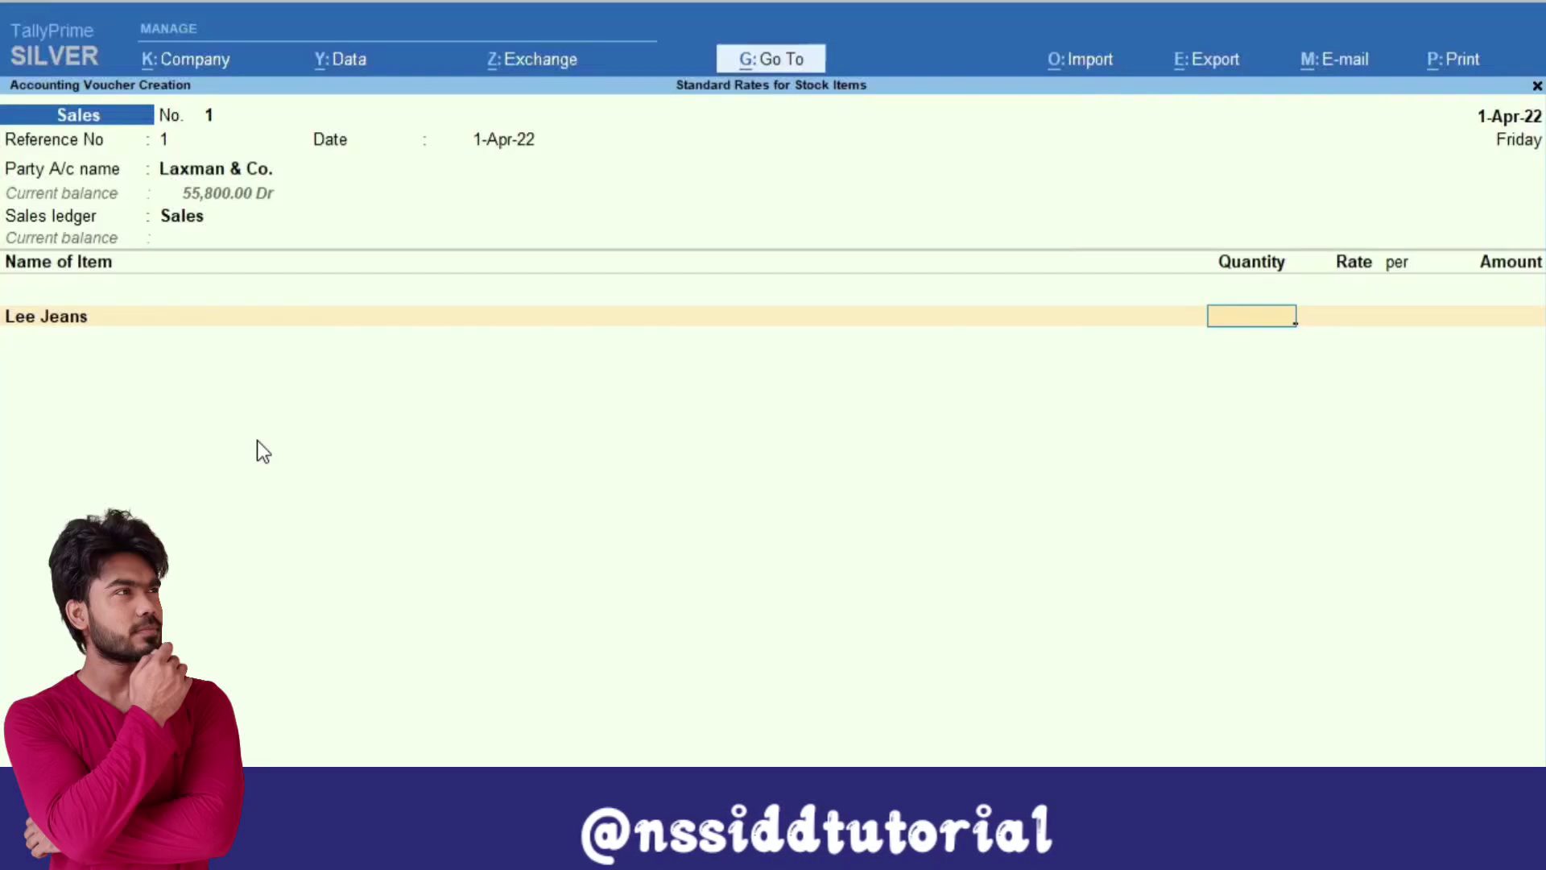
text(5)
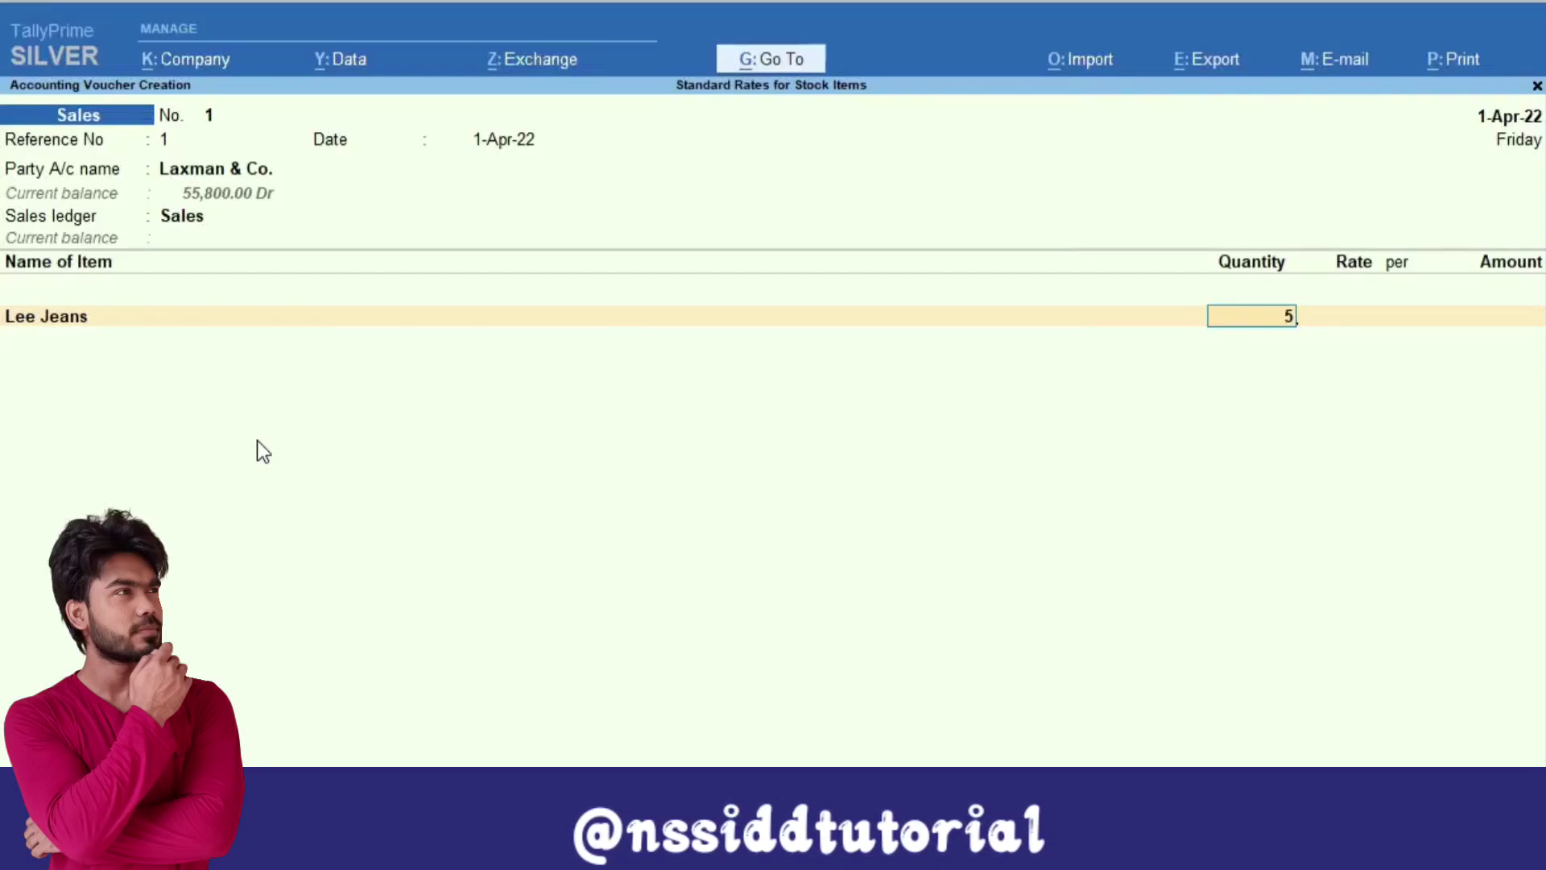
key(Return)
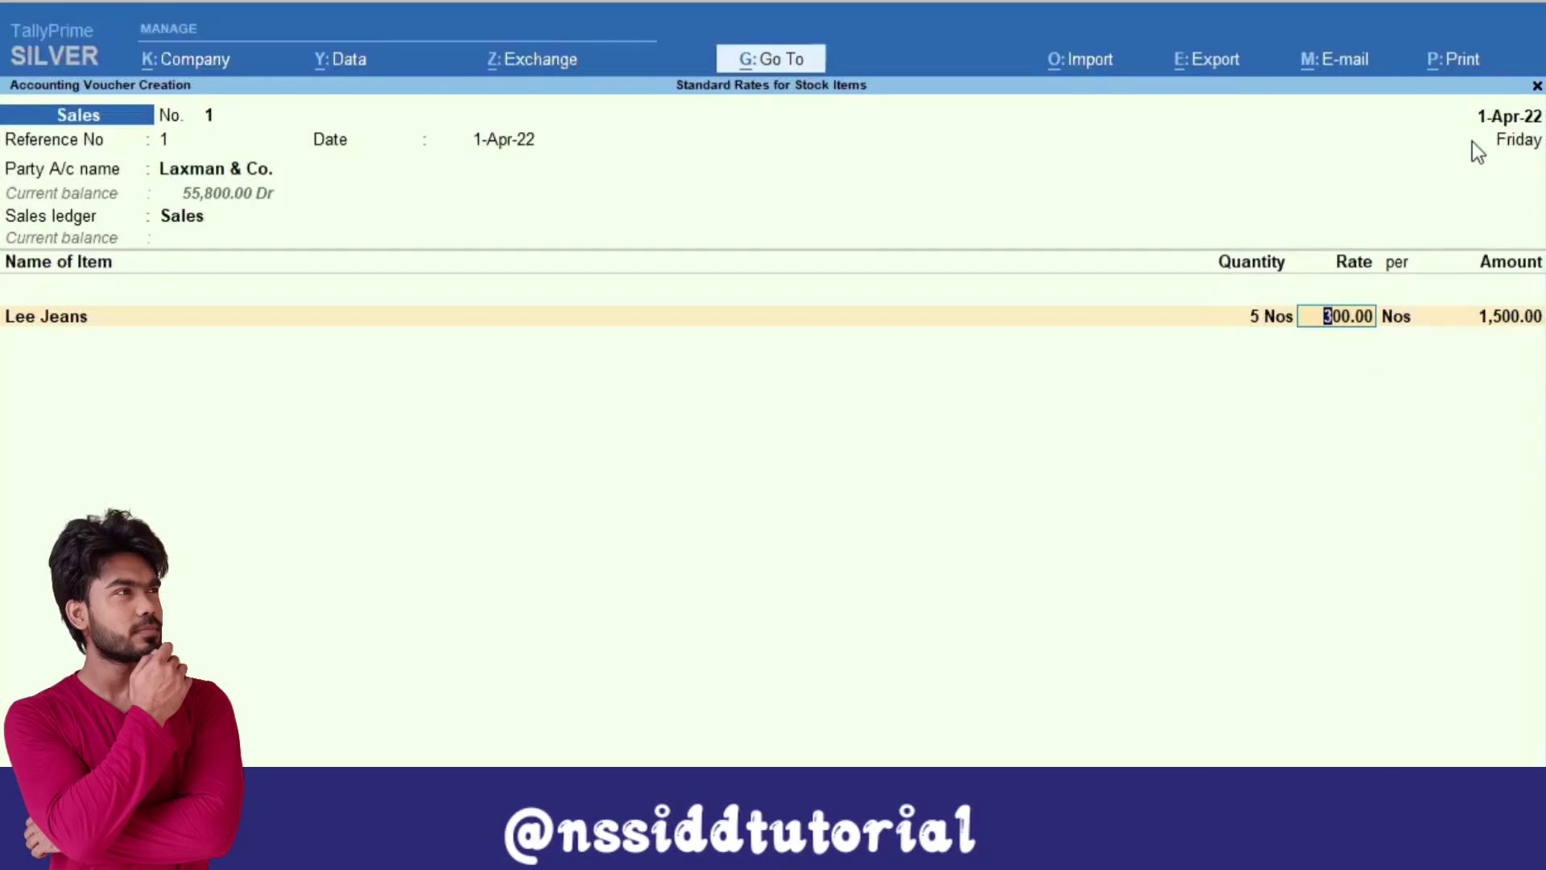
Change the sales voucher date to 1-May-22 and discard the entered voucher details.
key(F2)
key(BackSpace)
text(1-5)
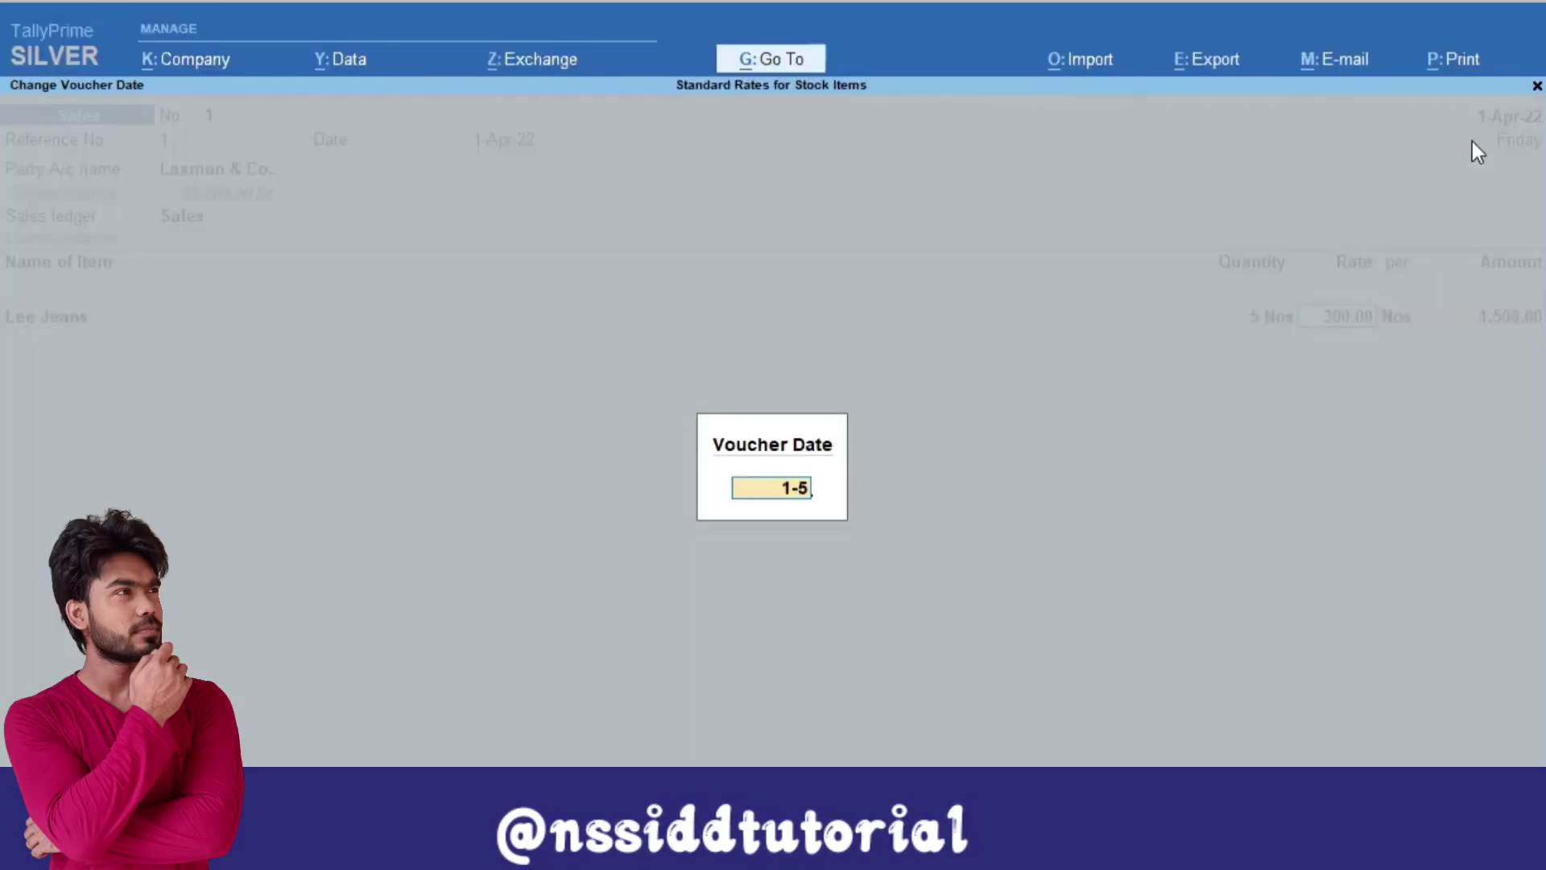
key(Return)
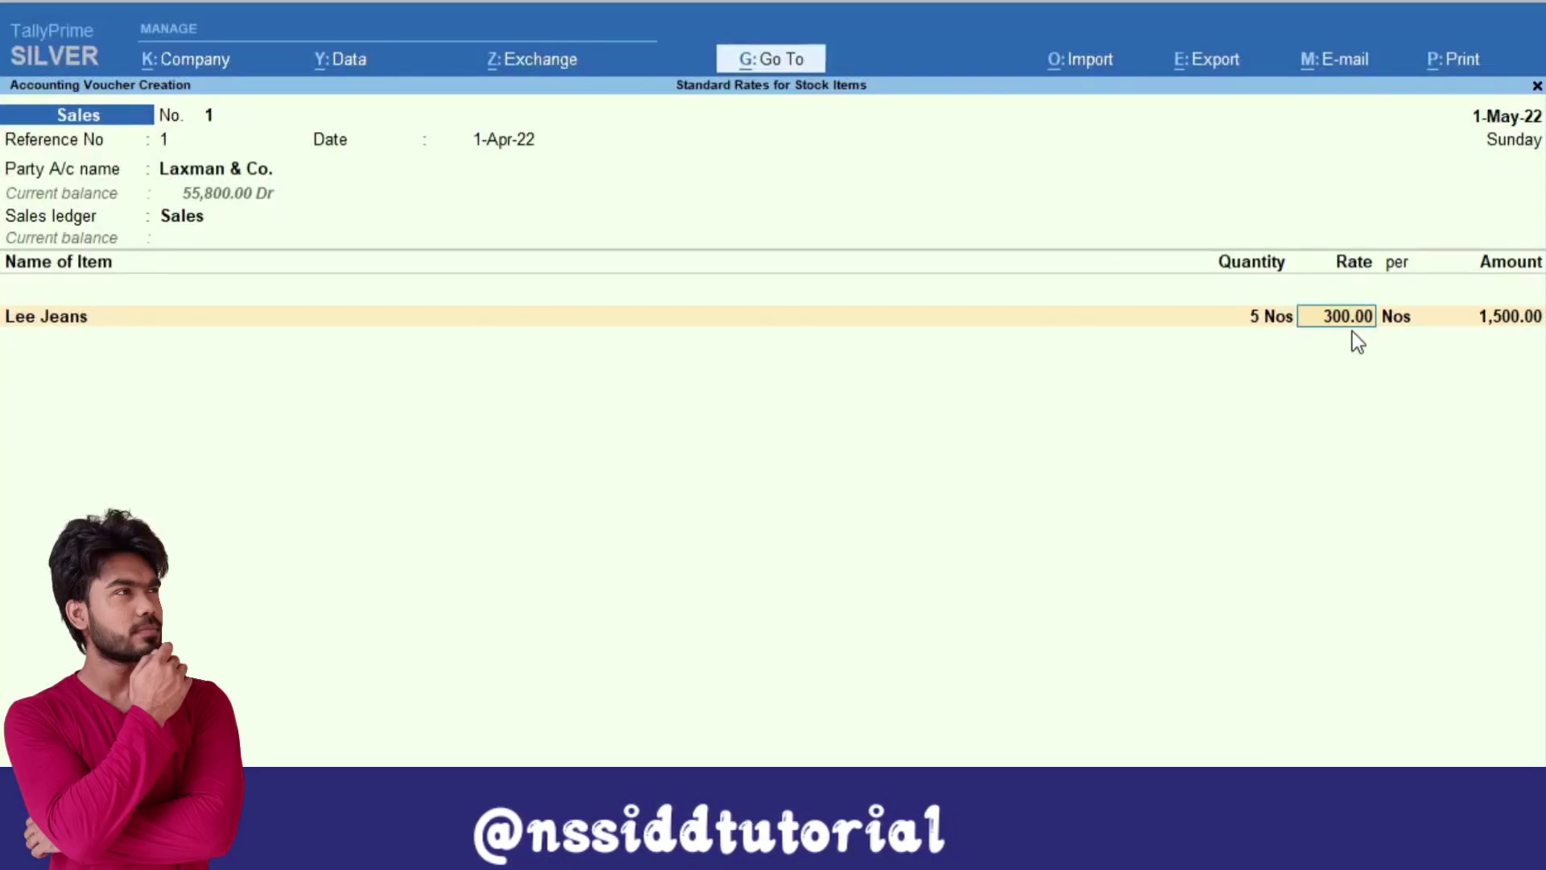
key(Escape)
key(Return)
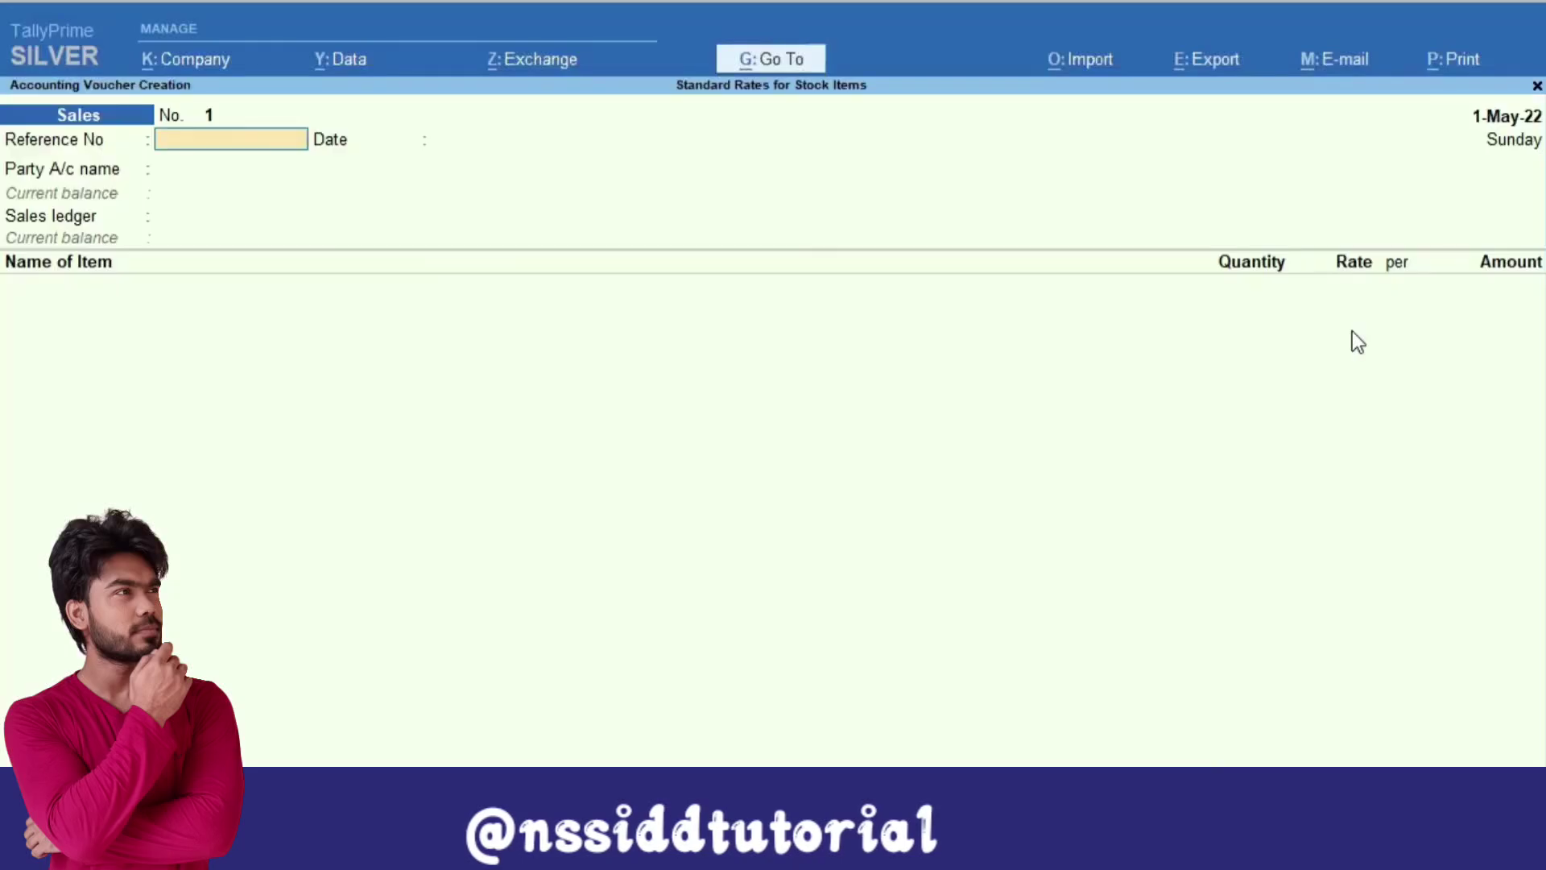
Fill in the sales voucher header with reference number 1, date 1-May-22, party Laxman & Co. and the Sales ledger.
text(1)
key(Return)
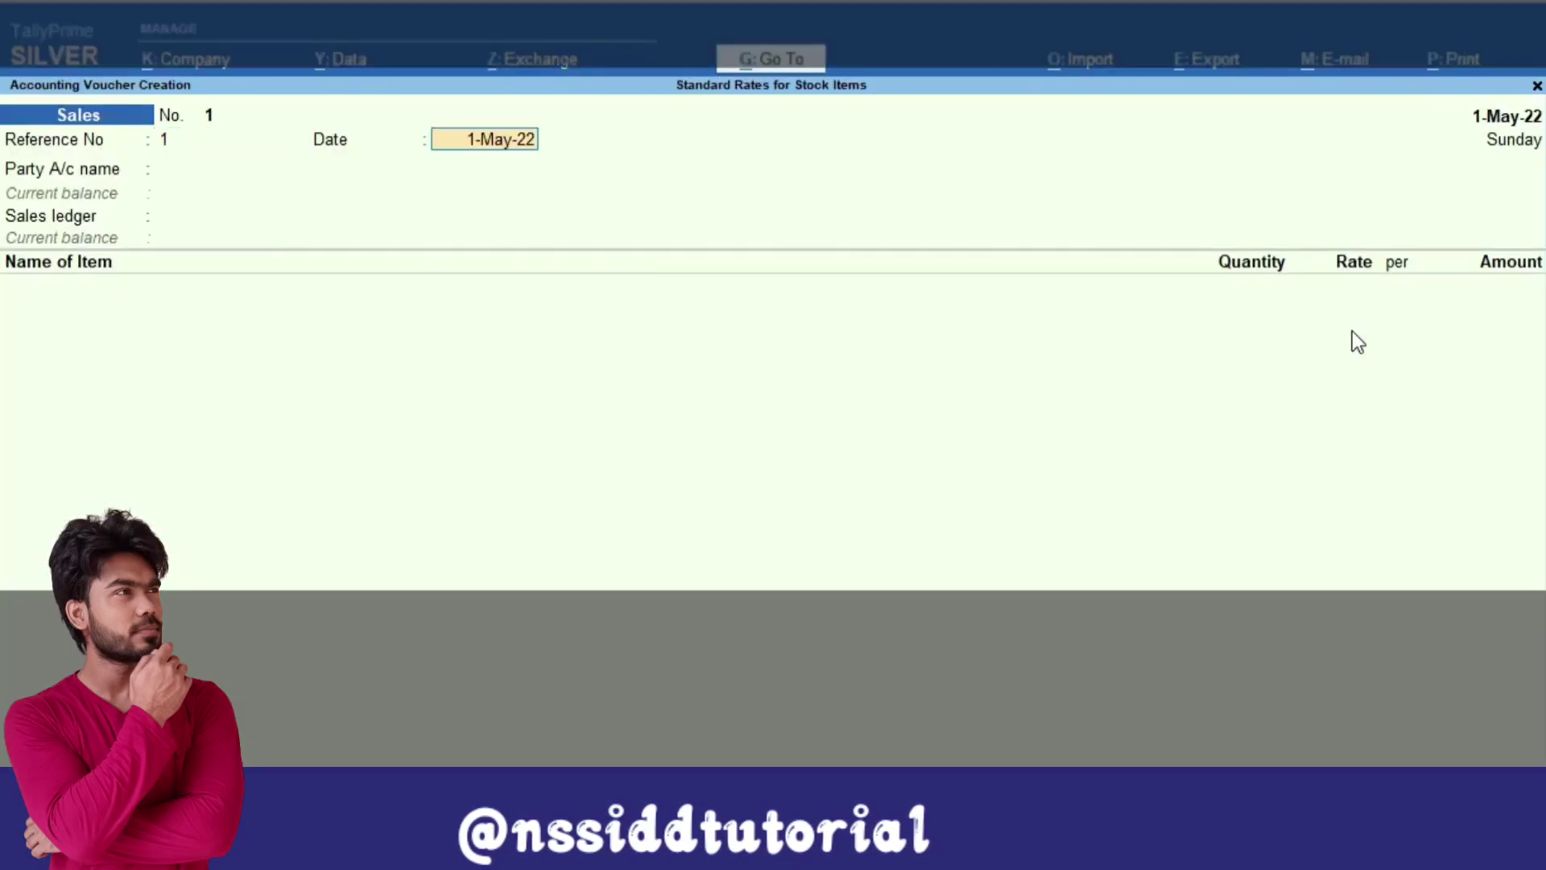
key(Return)
key(Down)
key(Return)
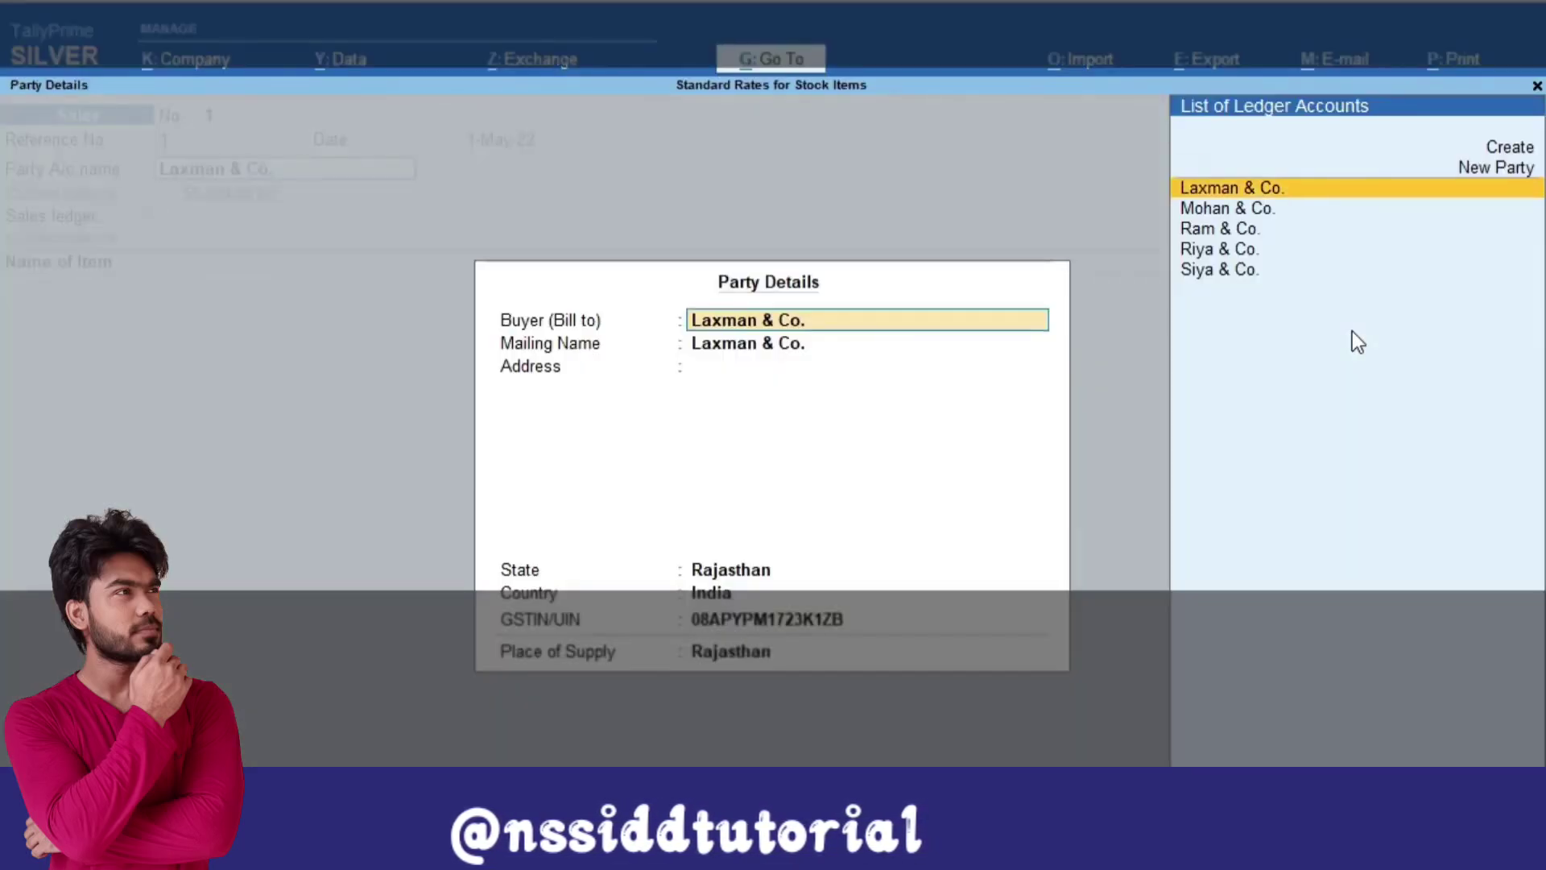
key(Return)
key(Return)
key(Return)
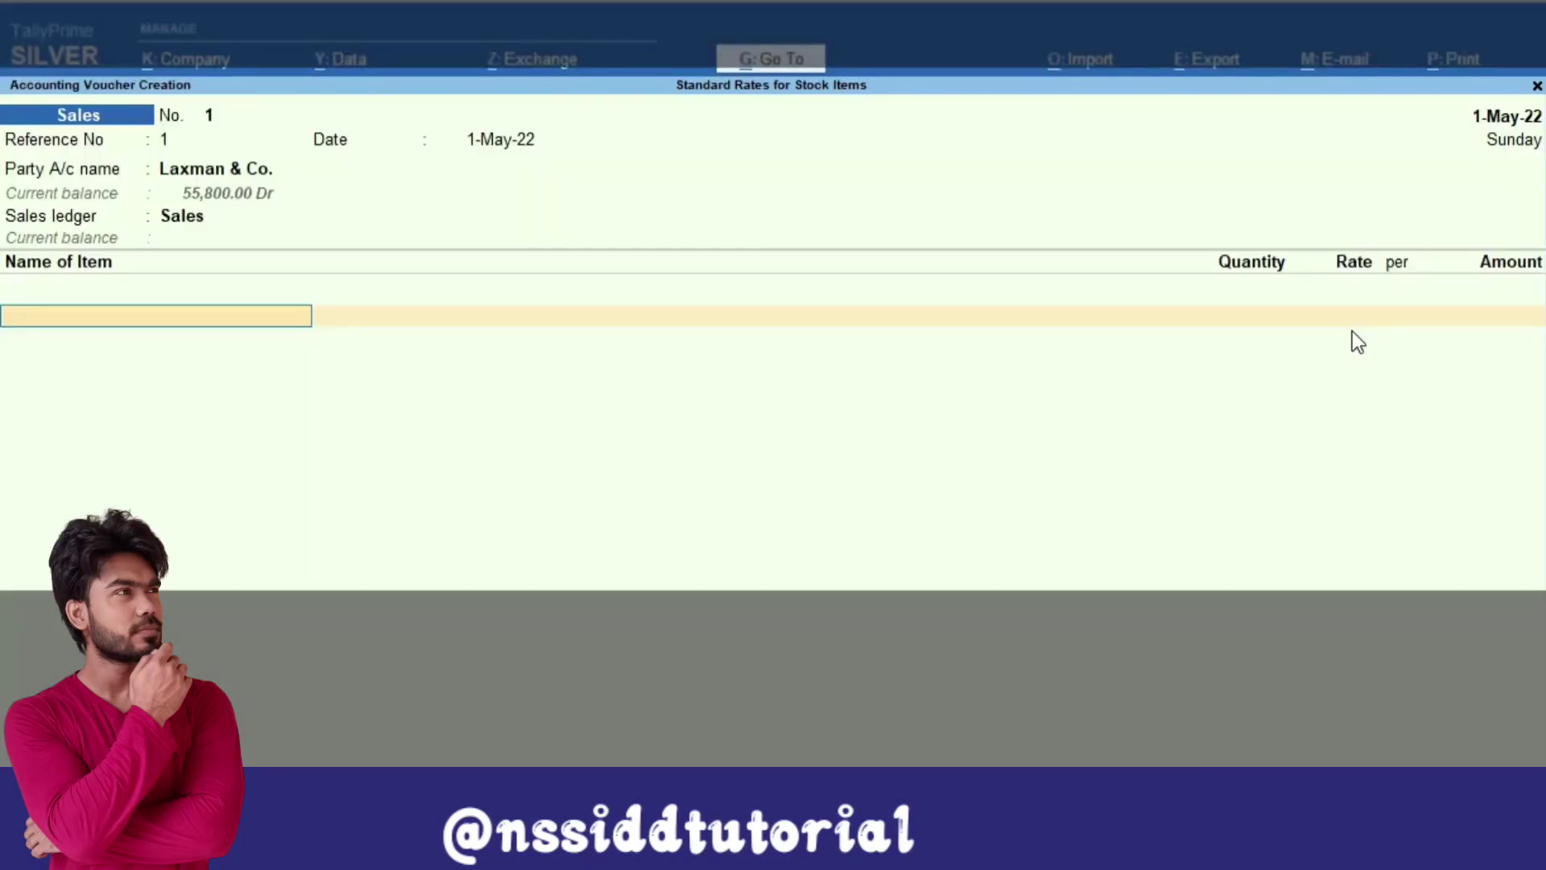
Add 5 Nos of Lee Jeans to the 1-May-22 sales voucher, accepting the filled-in rate and amount.
text(L)
key(Return)
text(5)
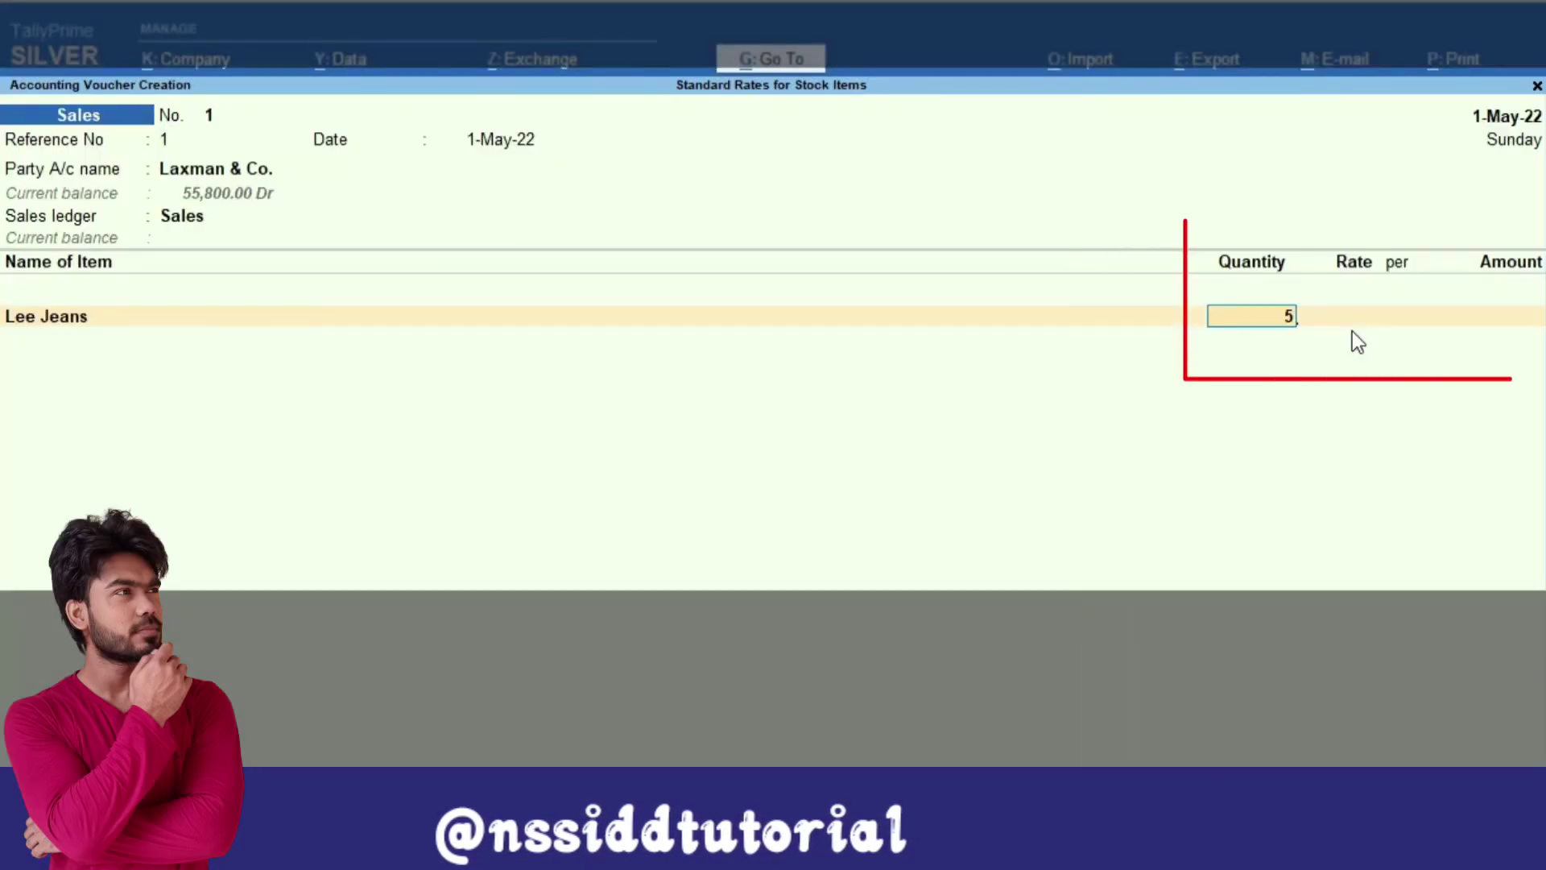
key(Return)
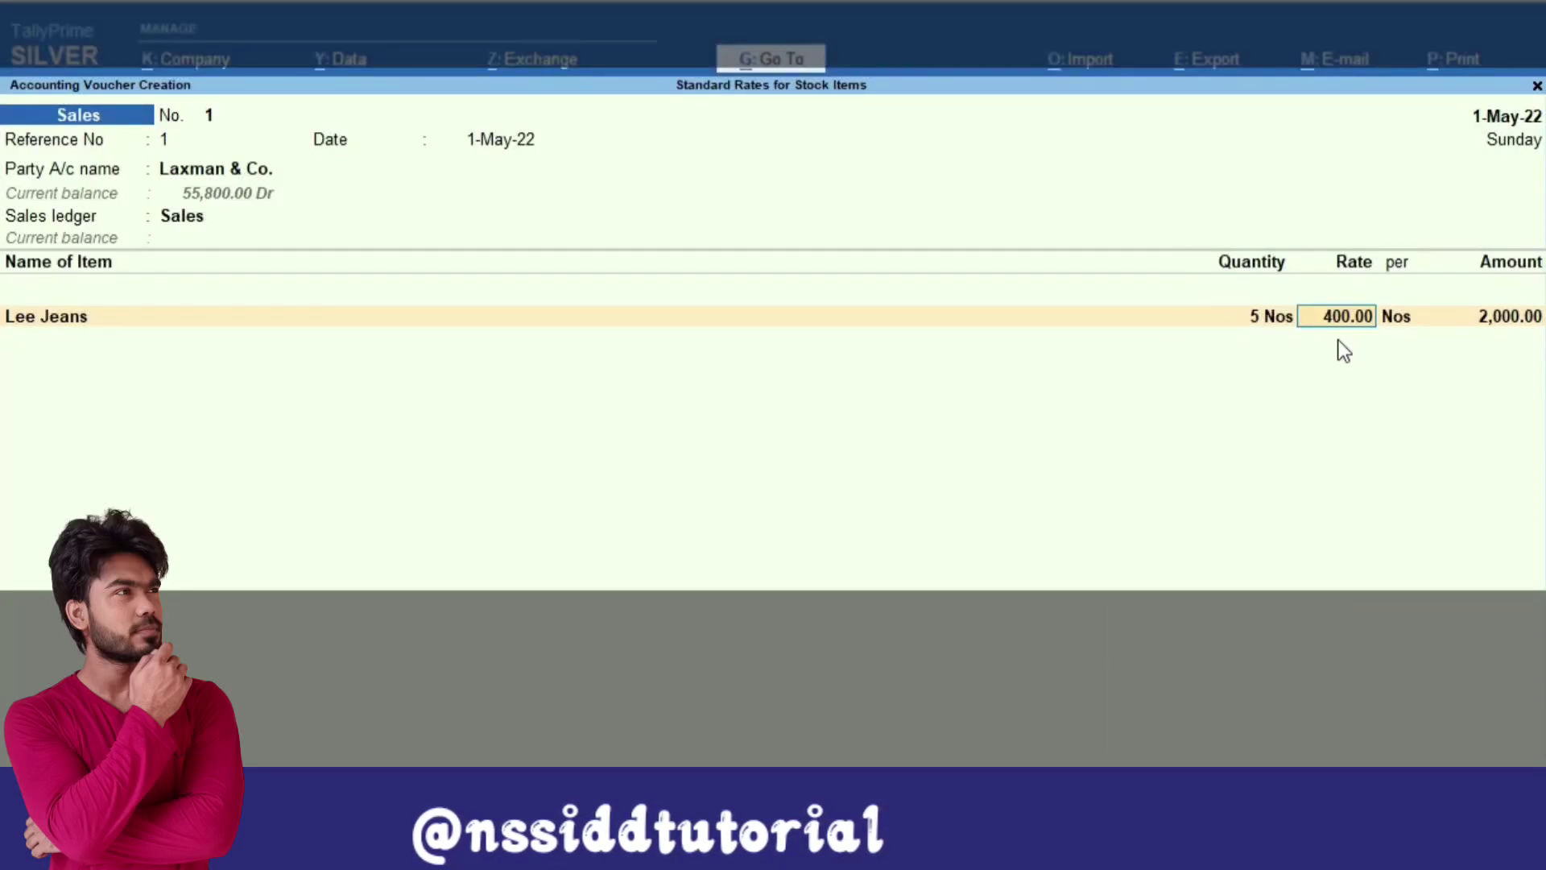
key(Return)
key(Return)
End the item list and add the CGST and SGST ledgers with their calculated amounts to the sales voucher.
key(Return)
key(Return)
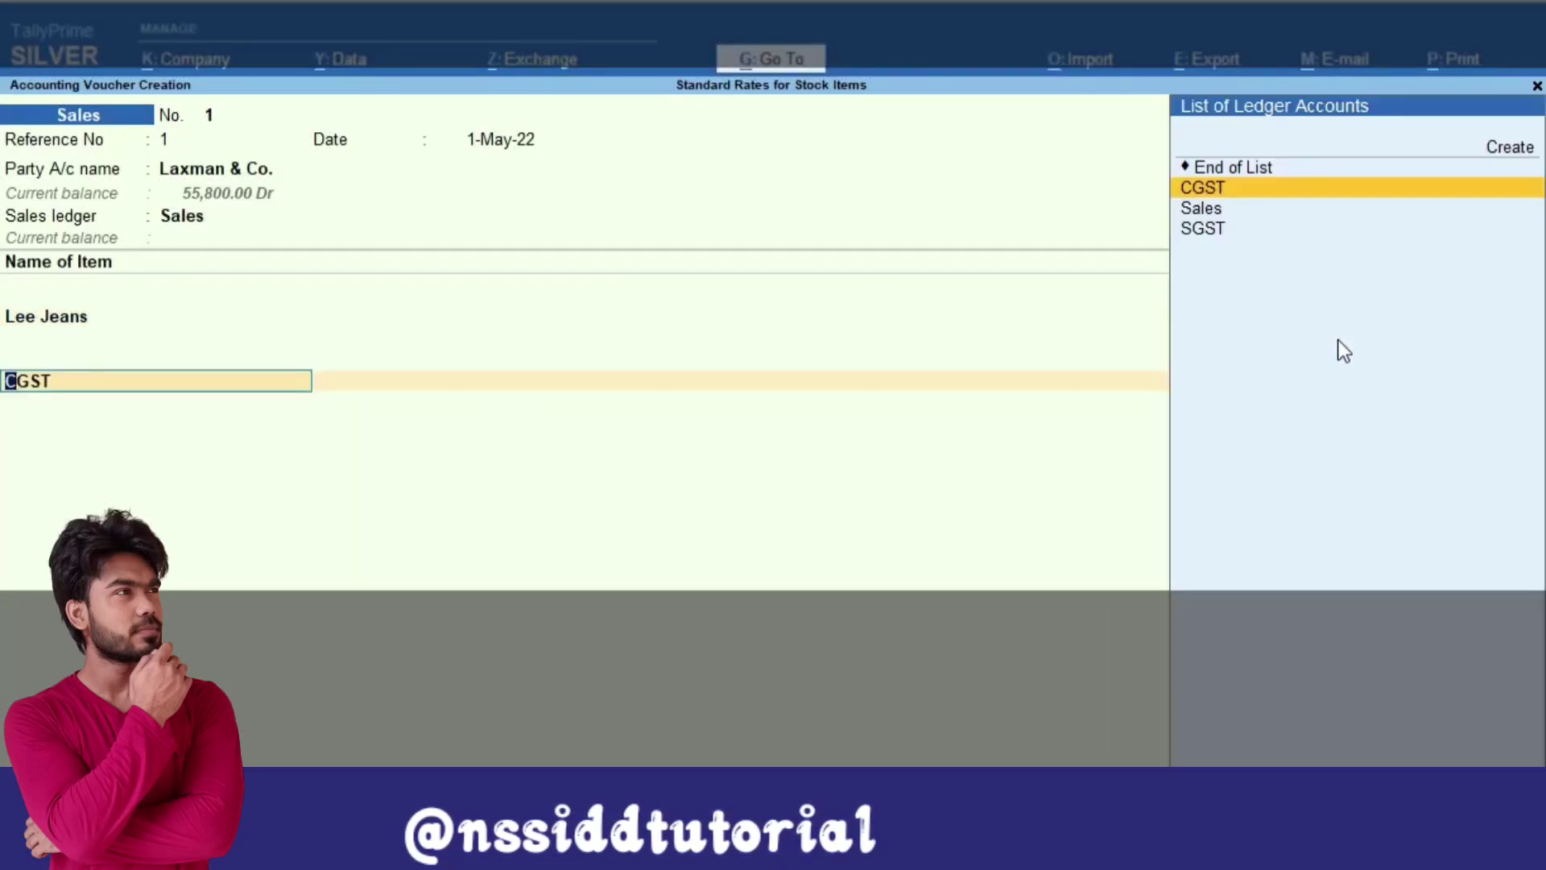
key(Return)
key(Return)
text(S)
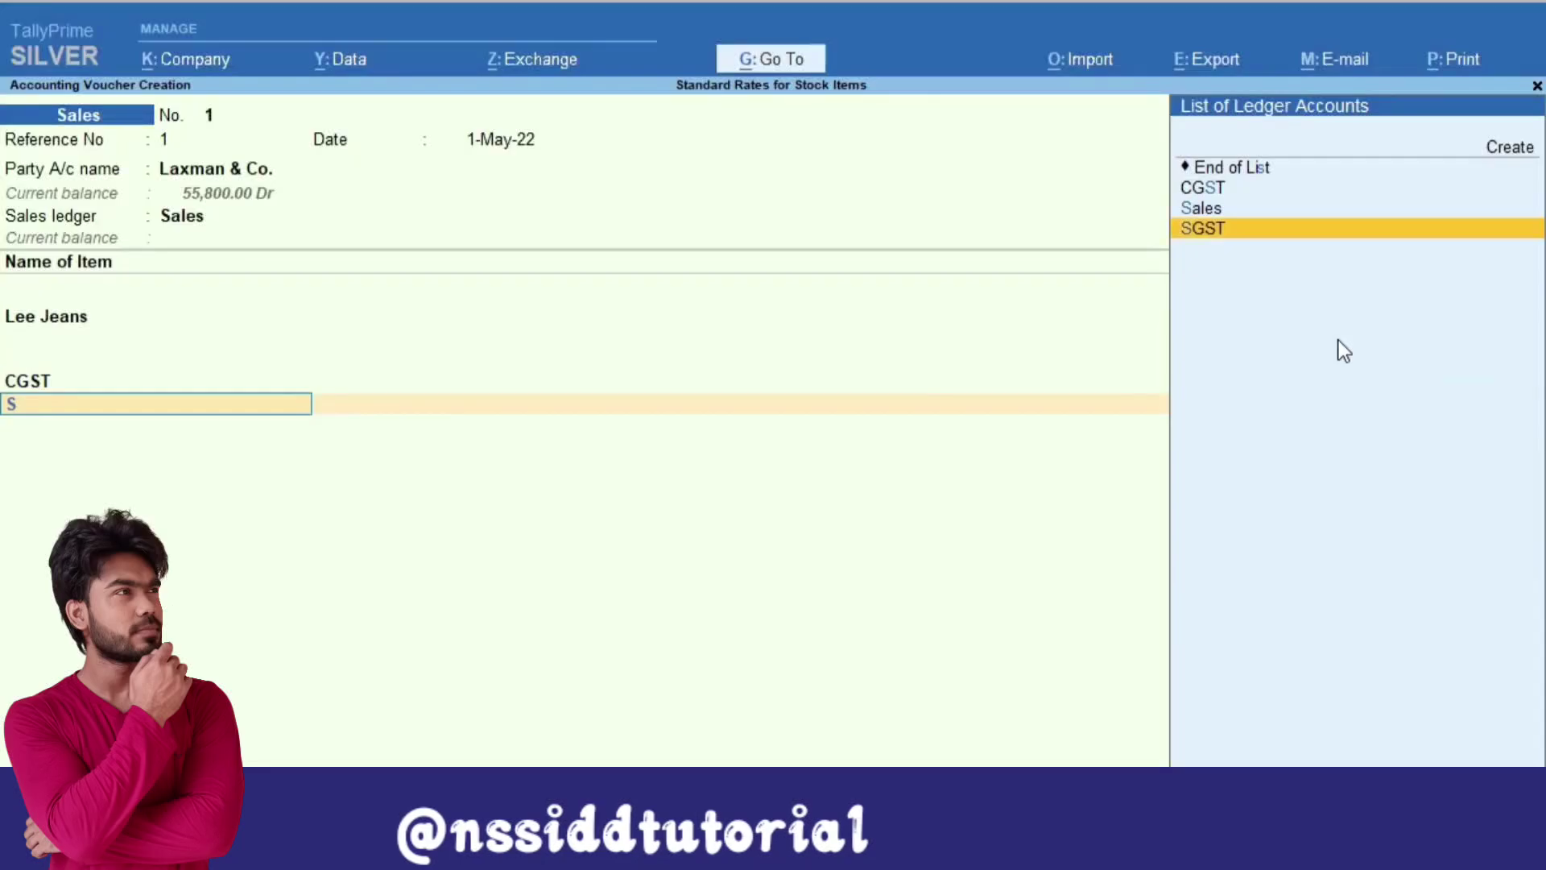
key(Return)
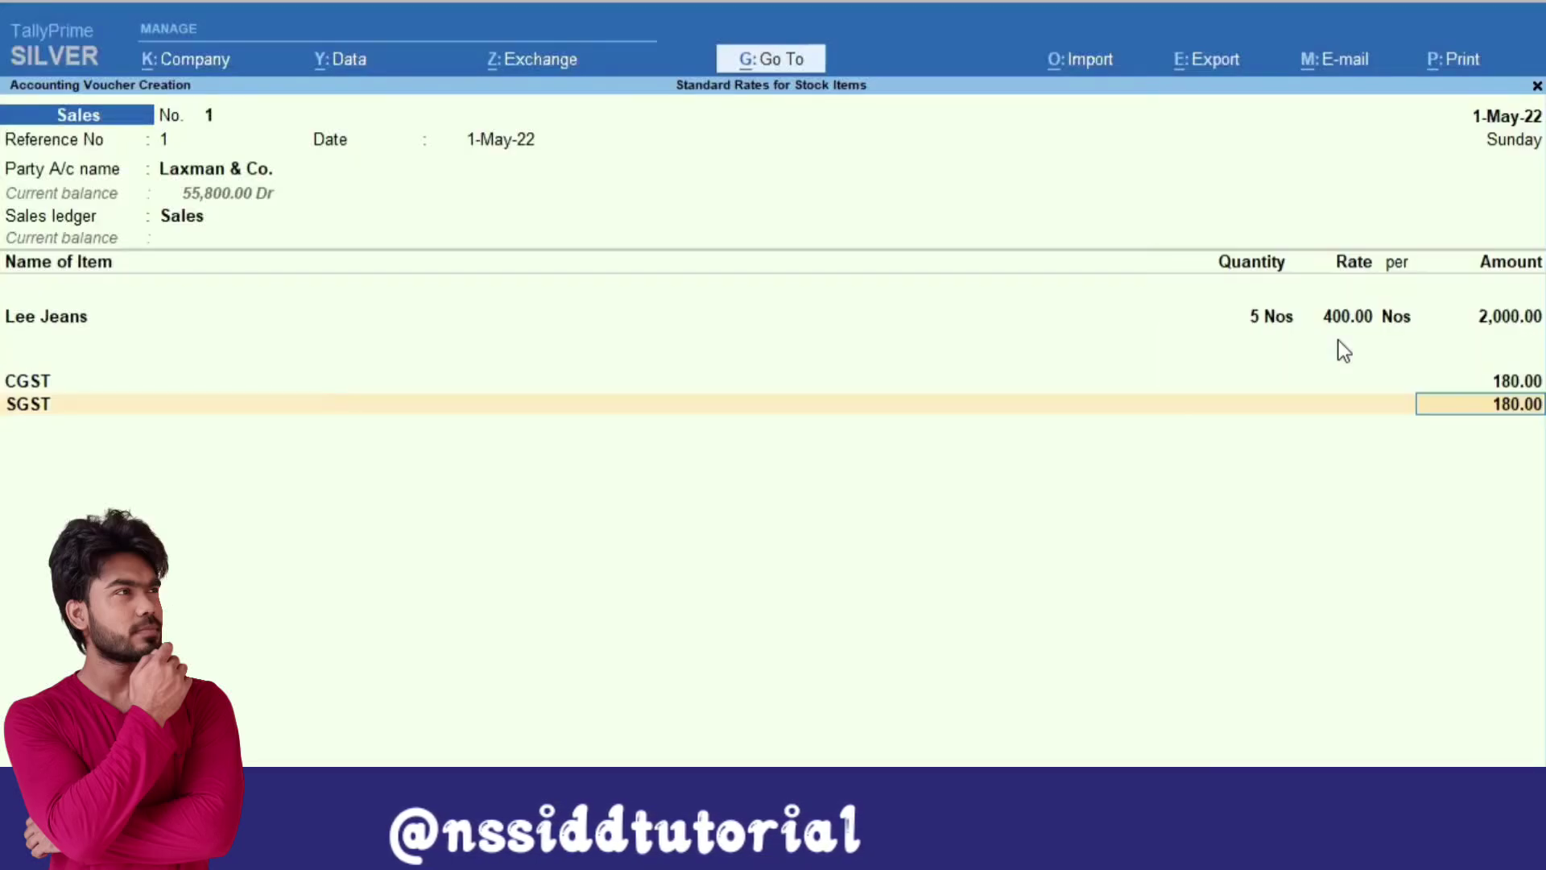
key(Return)
key(Return)
Accept New Ref 1 in the bill-wise details for Laxman & Co., save the sales voucher and return to the Gateway of Tally.
key(Return)
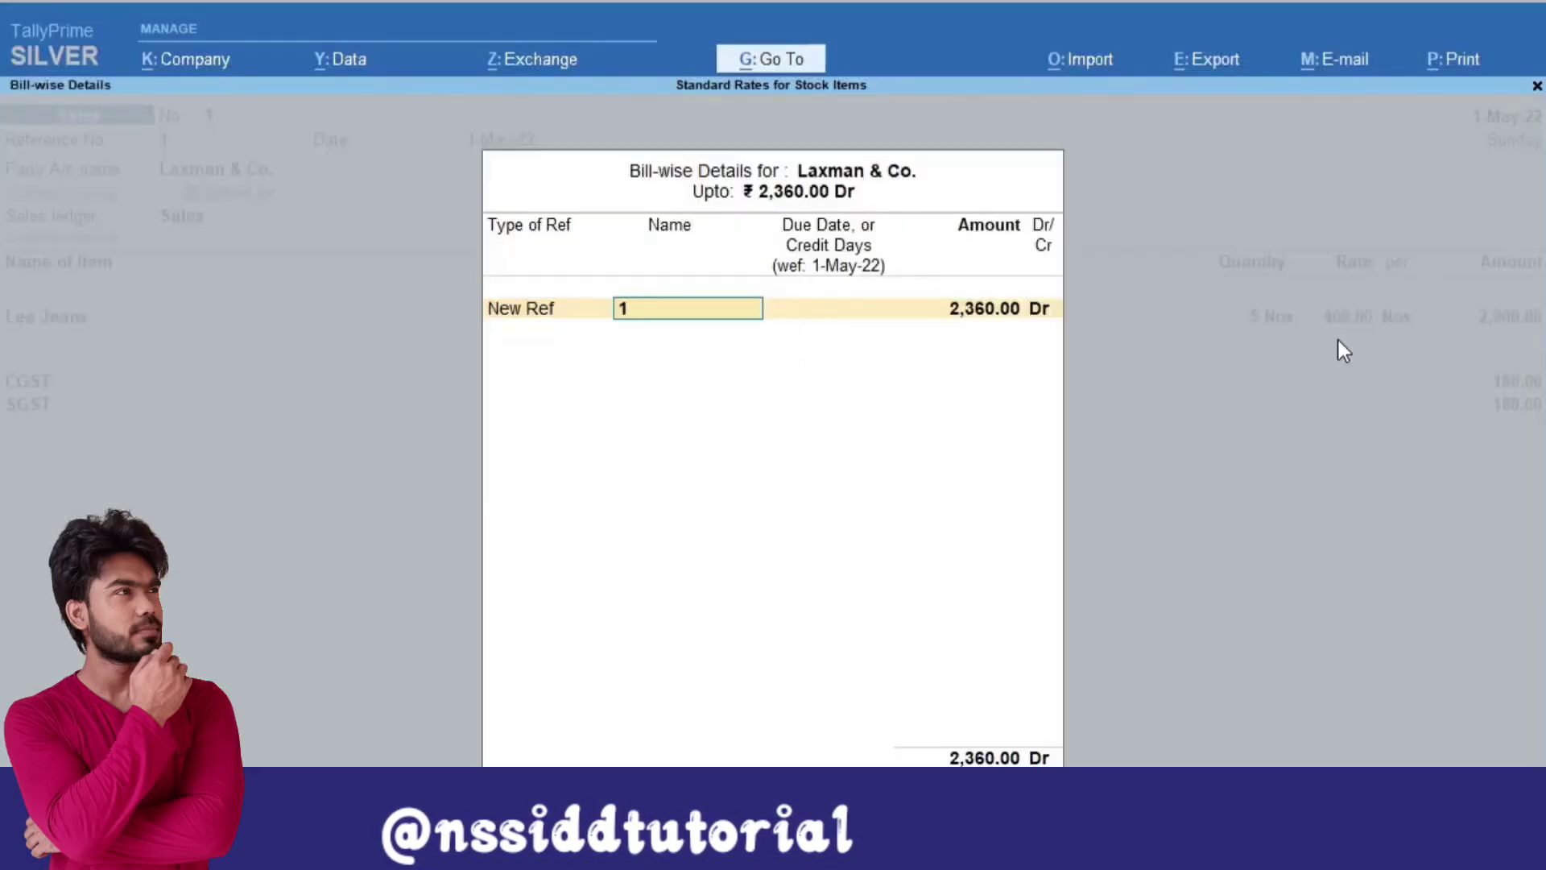
key(Return)
key(Return)
key(Return)
key(Return)
key(Return)
key(Return)
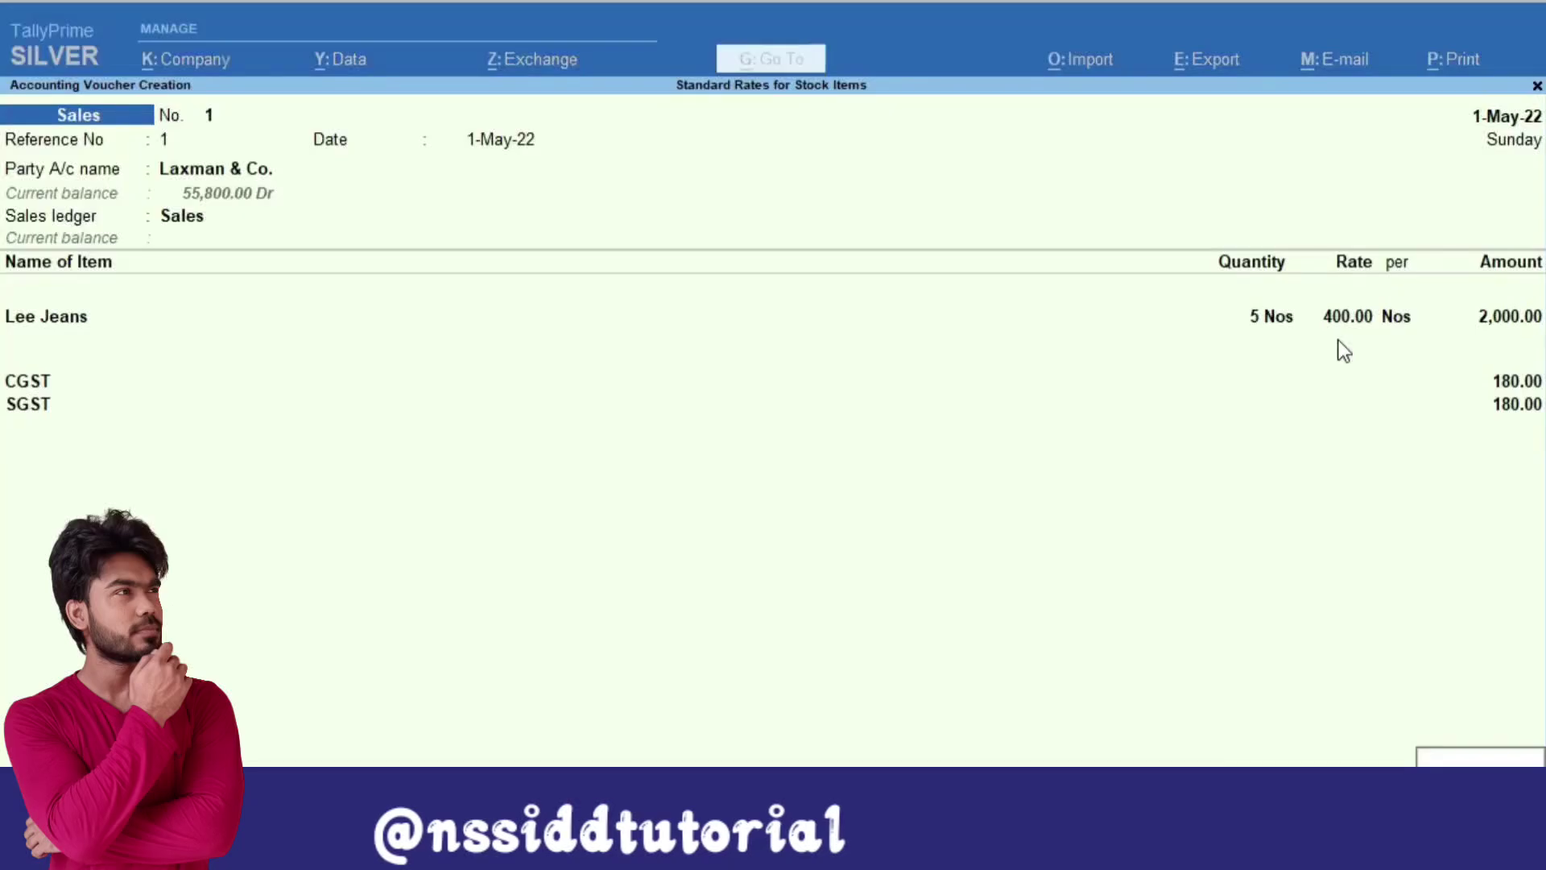
key(Return)
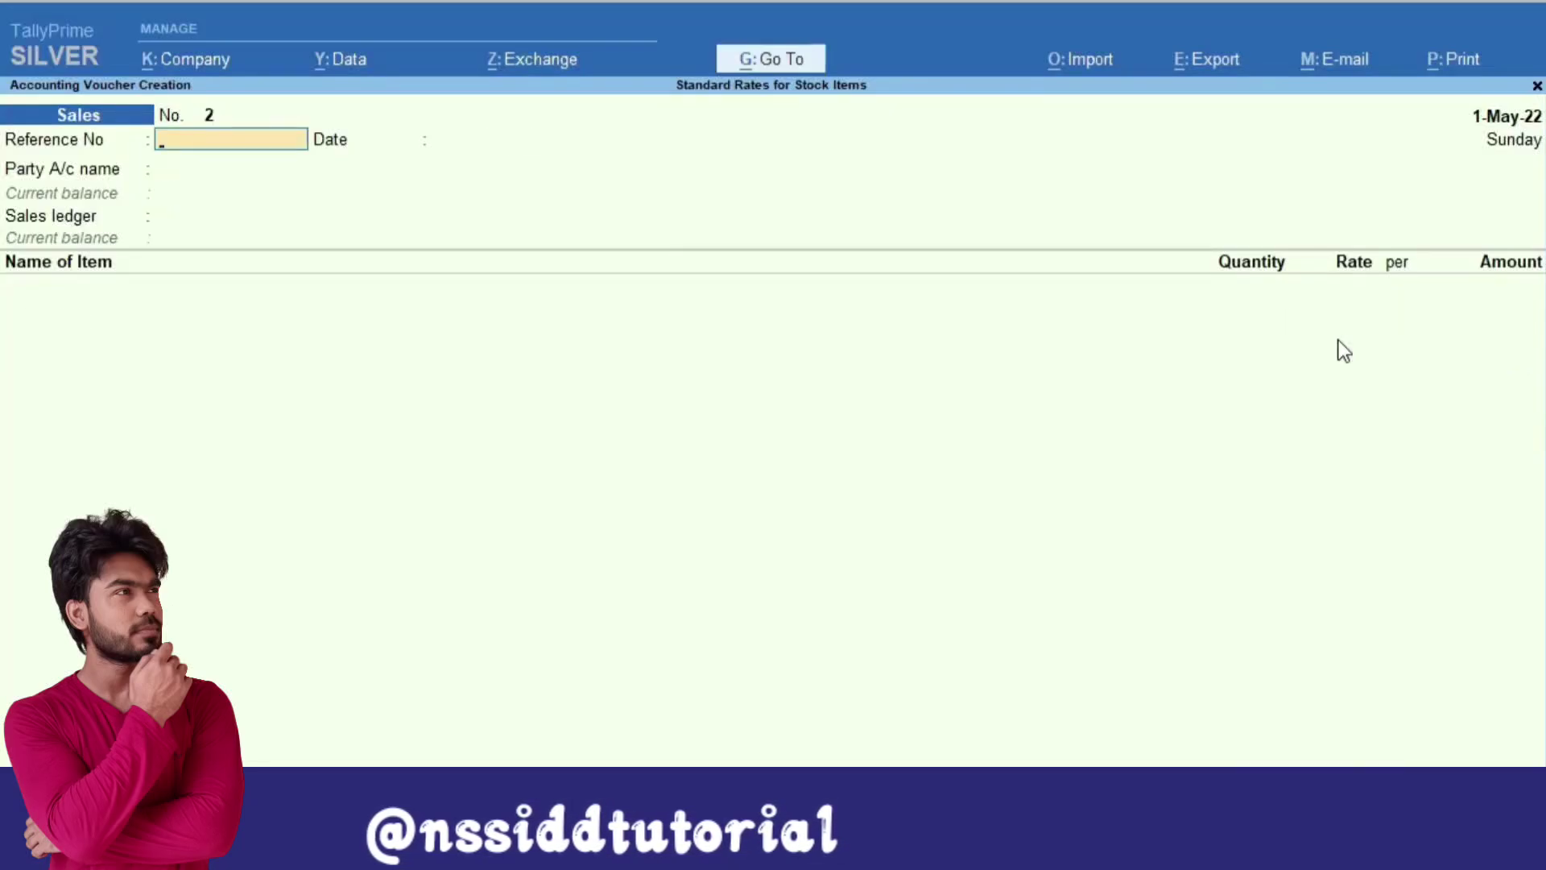
key(Escape)
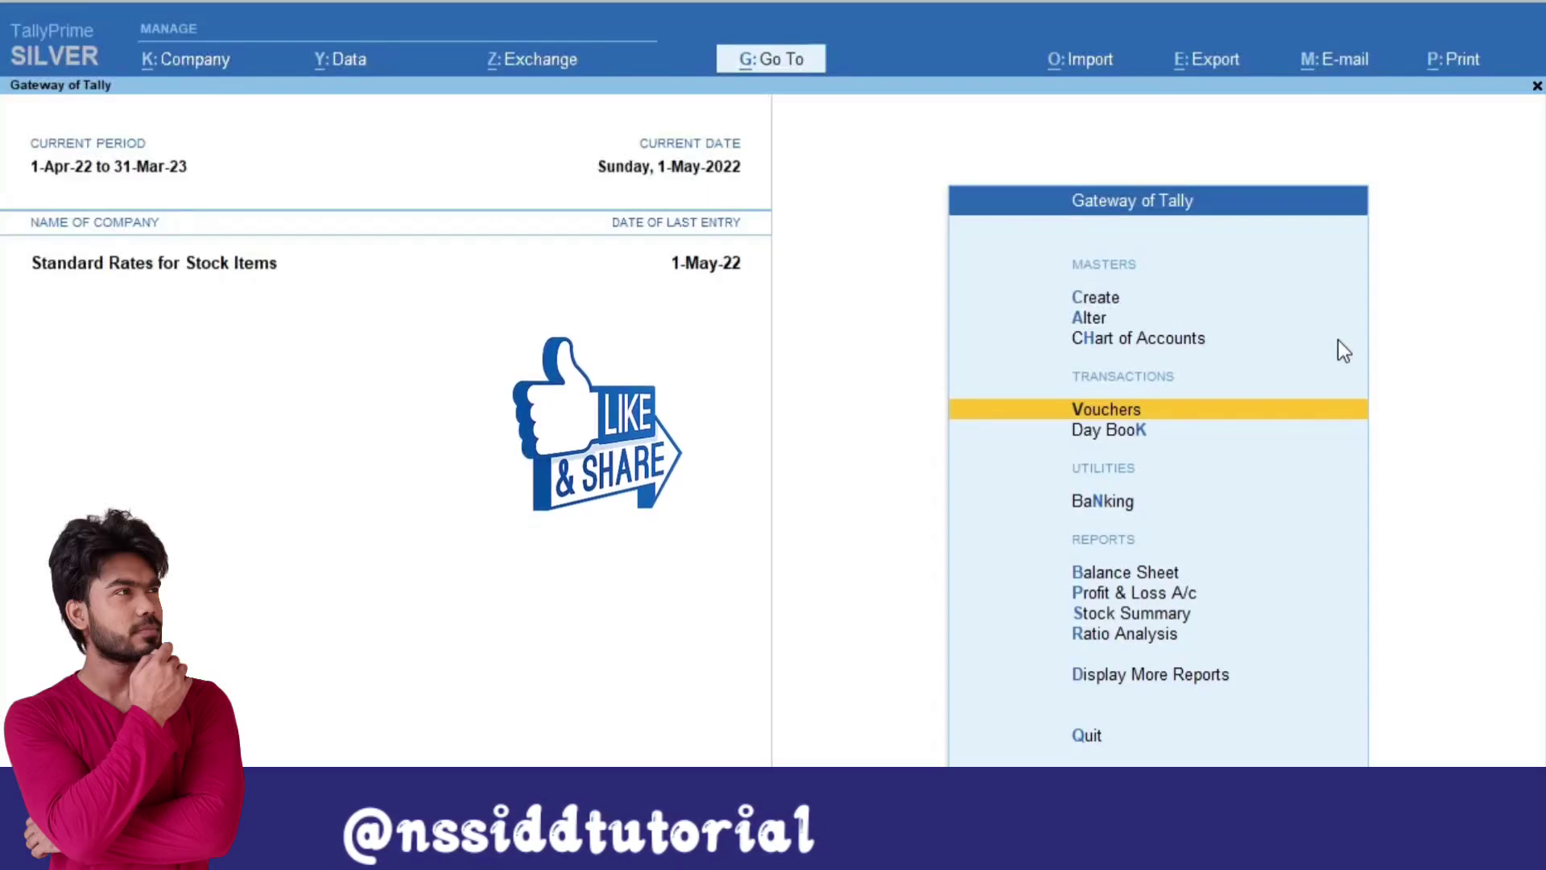
key(Up)
key(Up)
key(Up)
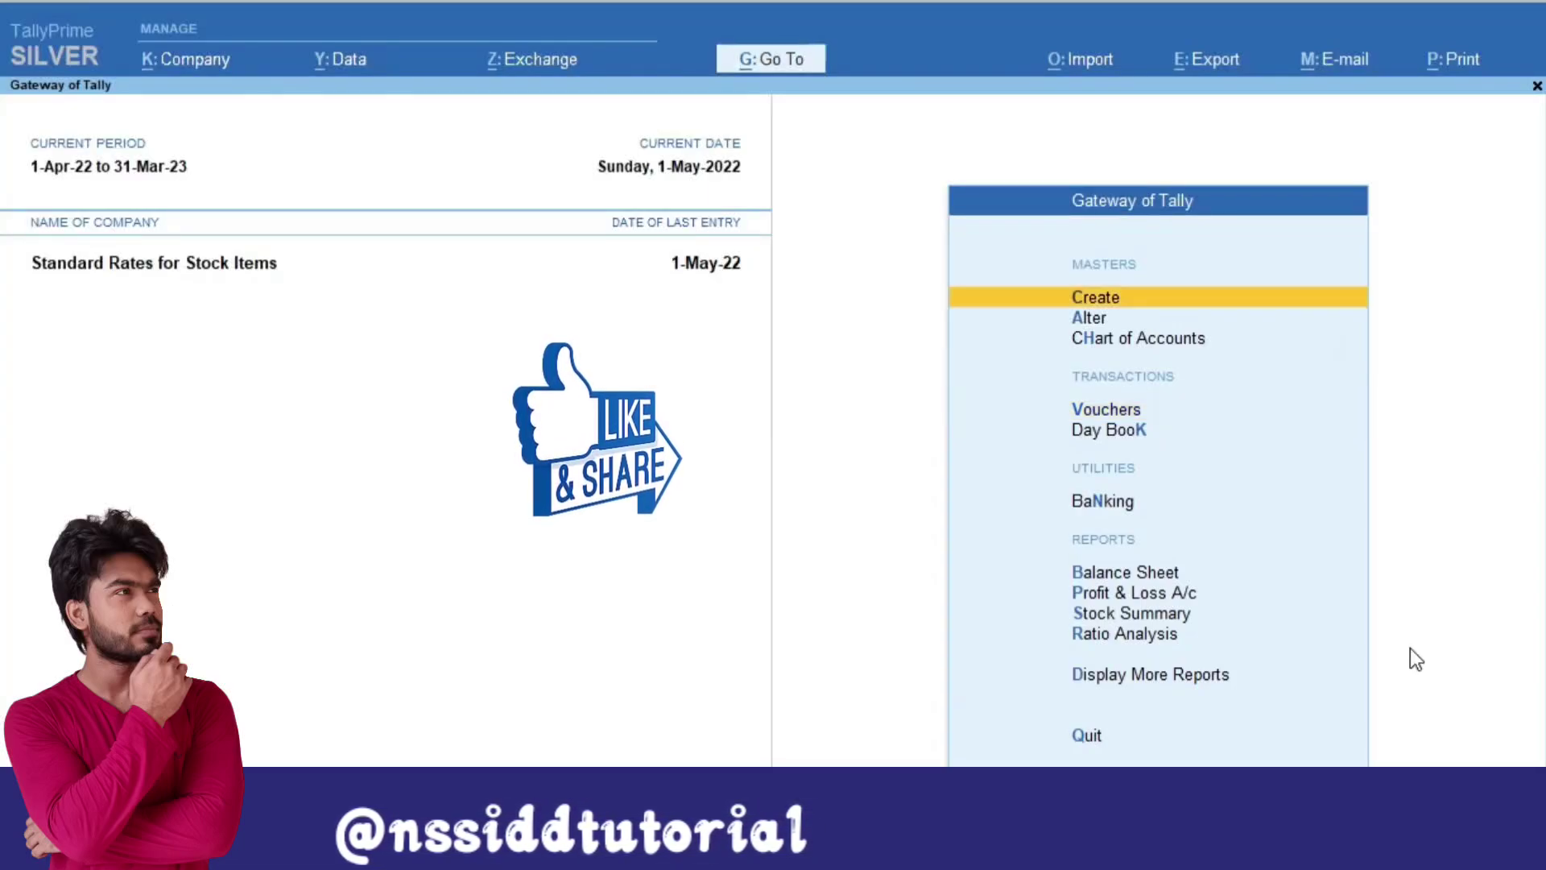